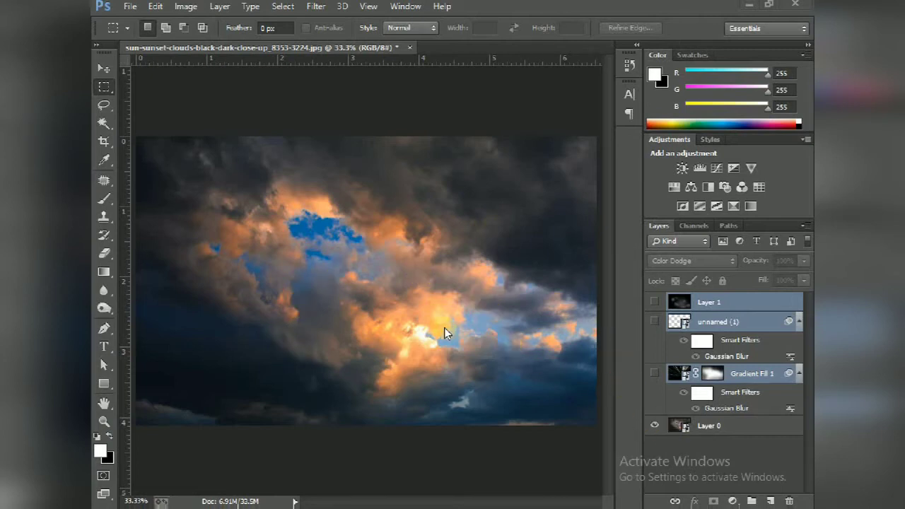
# - Show all layers and group Layer 1, unnamed (1) and Gradient Fill 1 into Group 1
pyautogui.keyDown('alt'); pyautogui.click(655, 427); pyautogui.keyUp('alt')
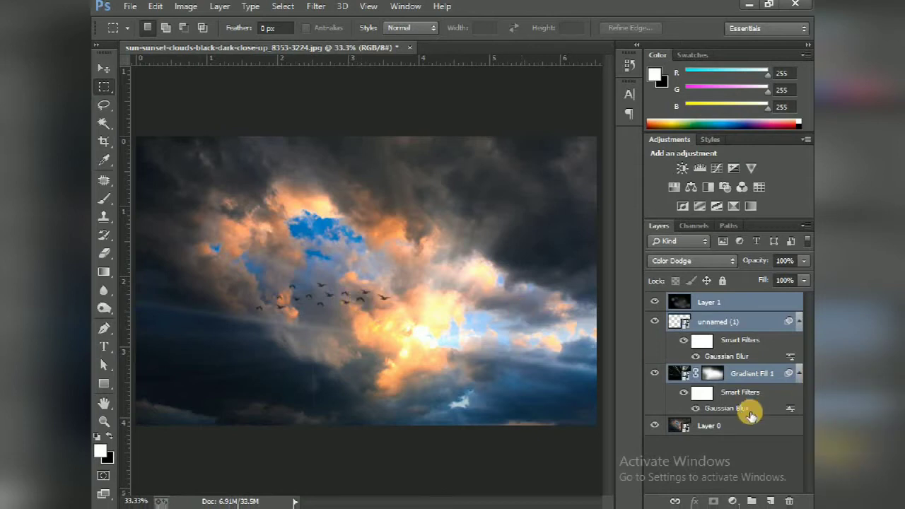
pyautogui.click(736, 427)
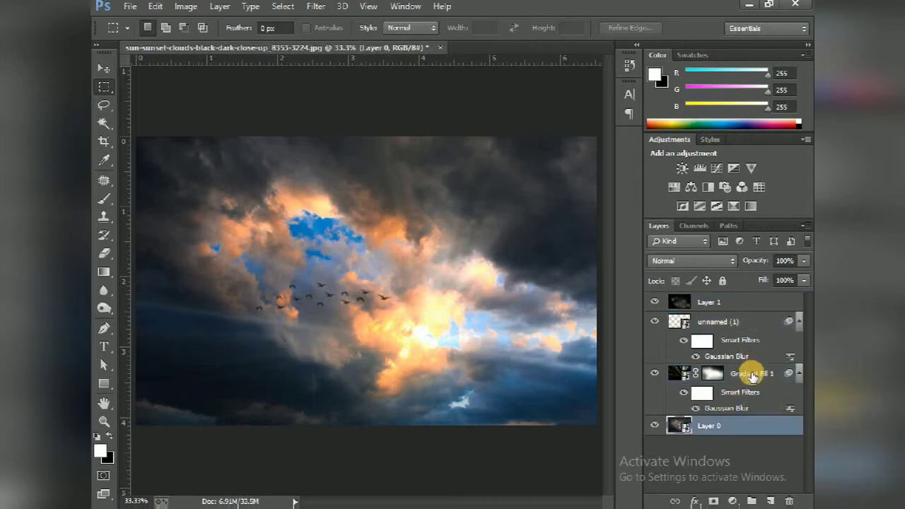
pyautogui.click(751, 372)
pyautogui.keyDown('shift'); pyautogui.click(751, 304); pyautogui.keyUp('shift')
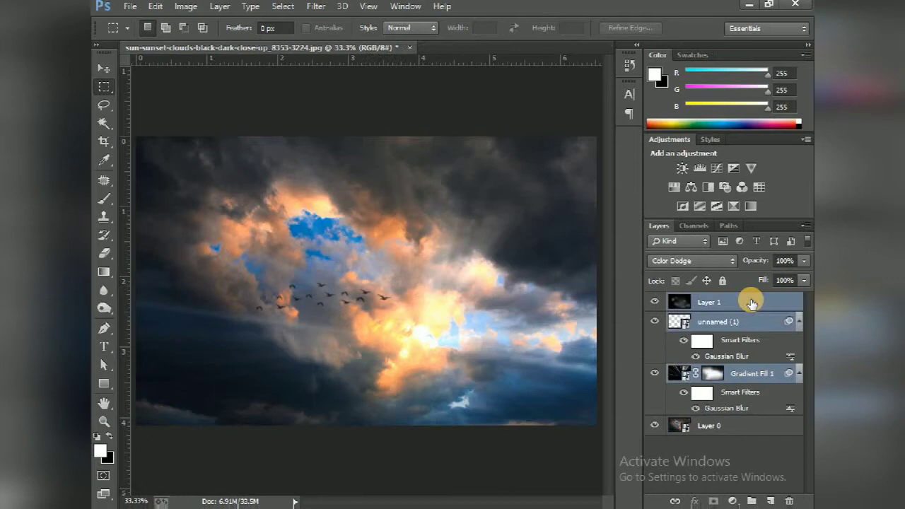
pyautogui.hotkey('ctrl', 'g')
# - Move Group 1 below Layer 0, hide it, and make Layer 0 active
pyautogui.moveTo(752, 303); pyautogui.dragTo(742, 329)
pyautogui.click(655, 321)
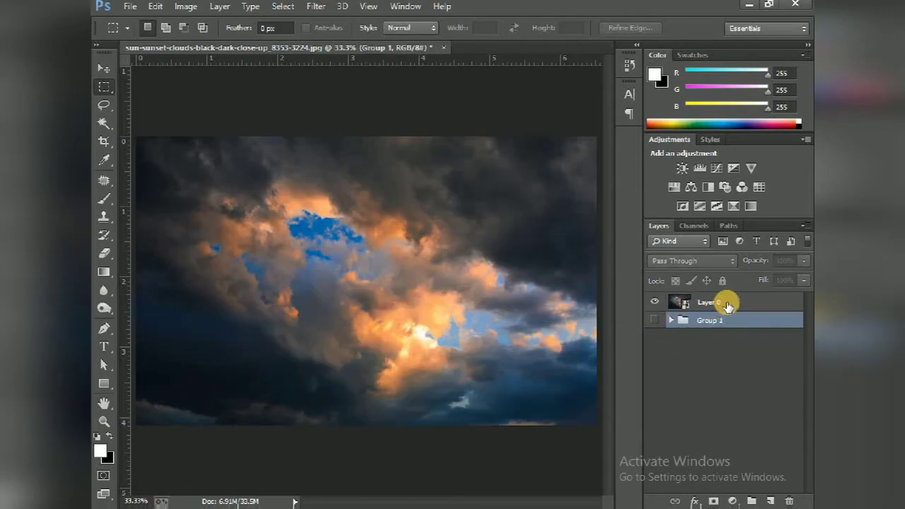
pyautogui.click(722, 302)
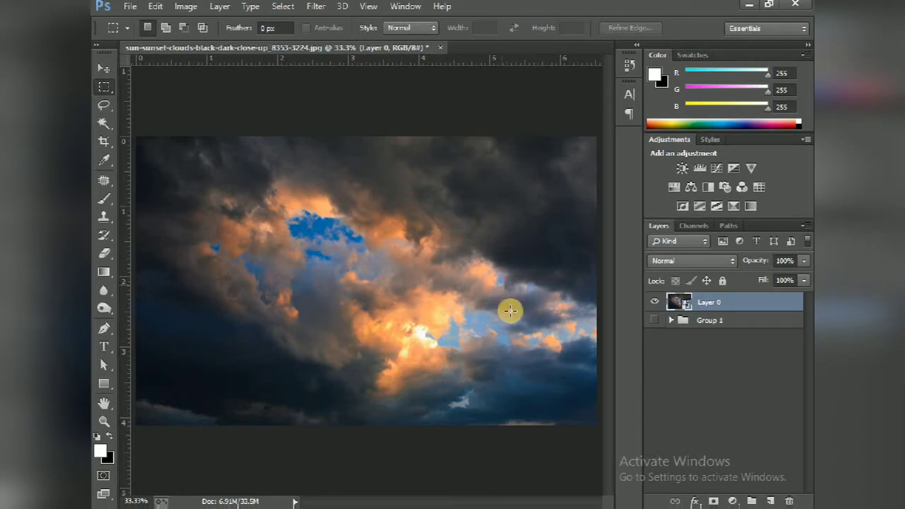
# - Add a gradient fill layer using a Noise gradient at 100% roughness in the LAB colour model
pyautogui.click(732, 501)
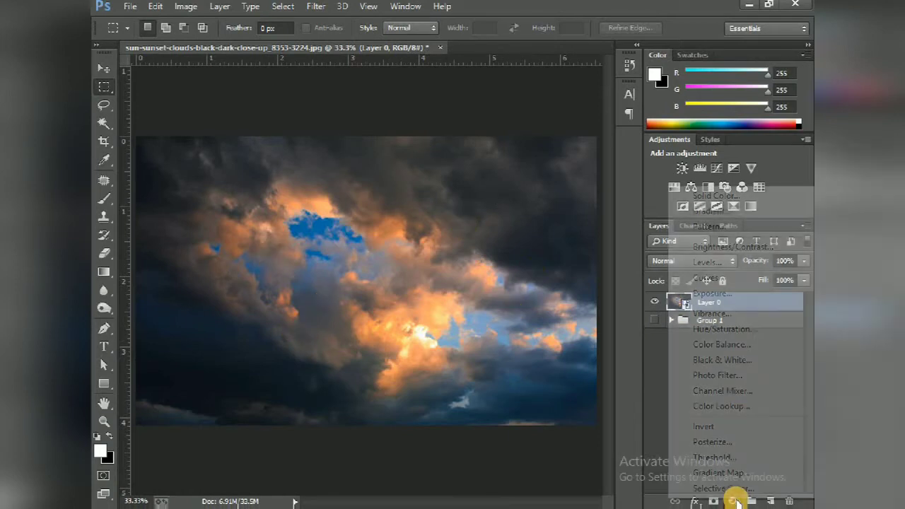
pyautogui.click(730, 212)
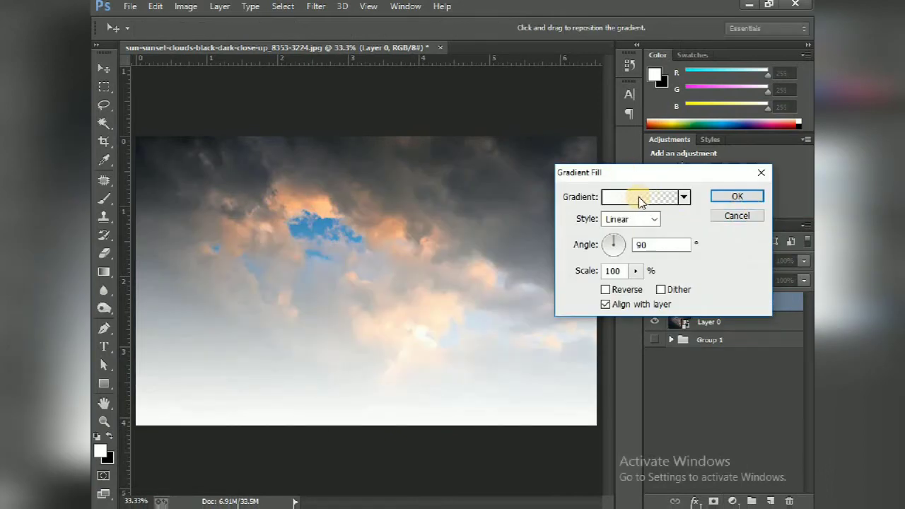
pyautogui.click(639, 197)
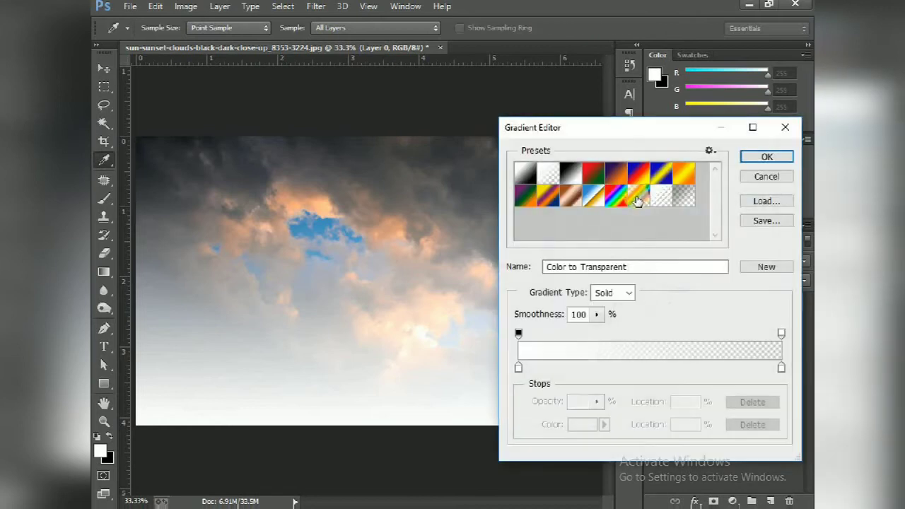
pyautogui.click(629, 294)
pyautogui.click(615, 316)
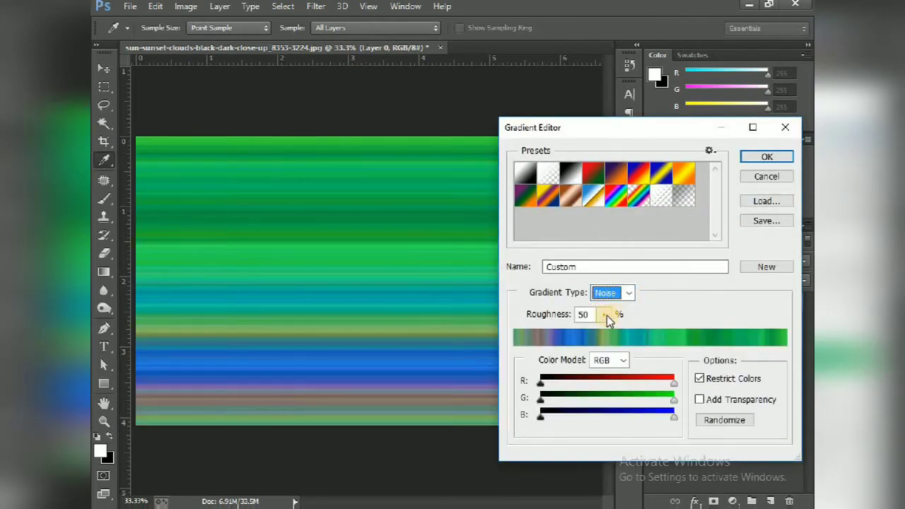
pyautogui.click(606, 316)
pyautogui.moveTo(608, 336); pyautogui.dragTo(640, 336)
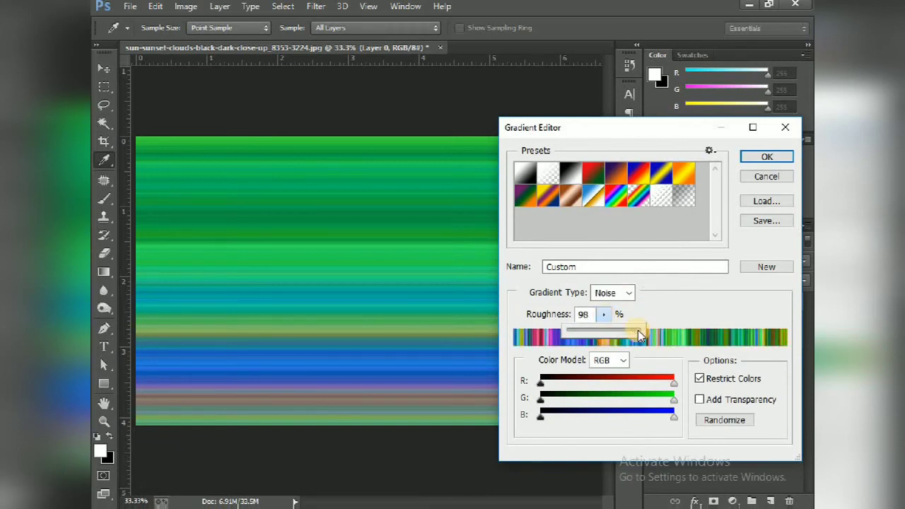
pyautogui.click(639, 362)
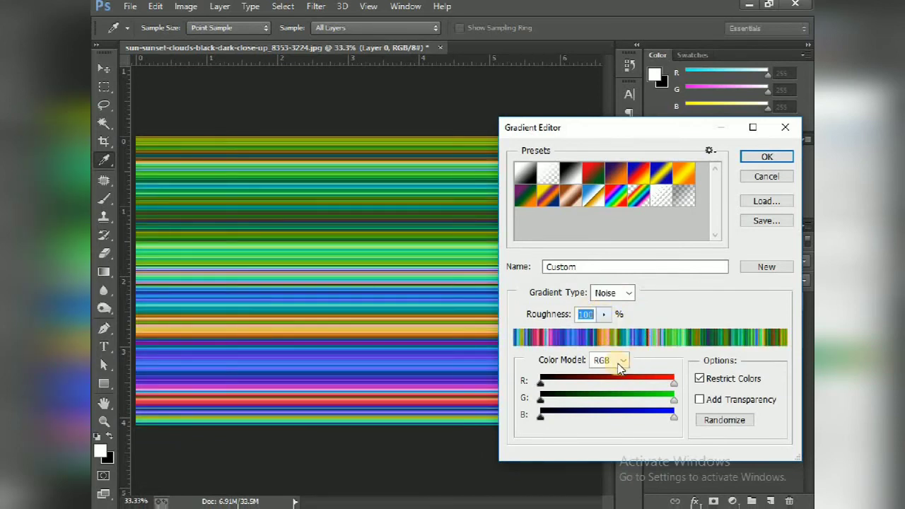
pyautogui.click(625, 362)
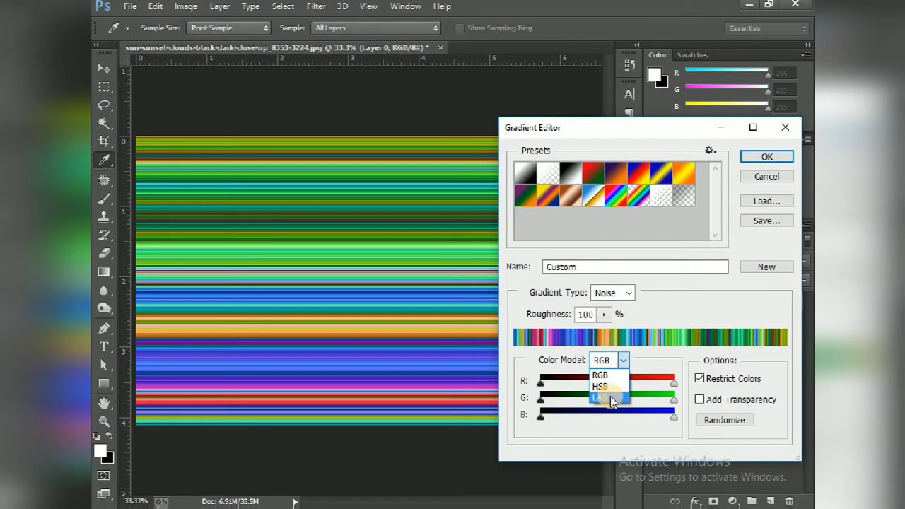
pyautogui.click(610, 396)
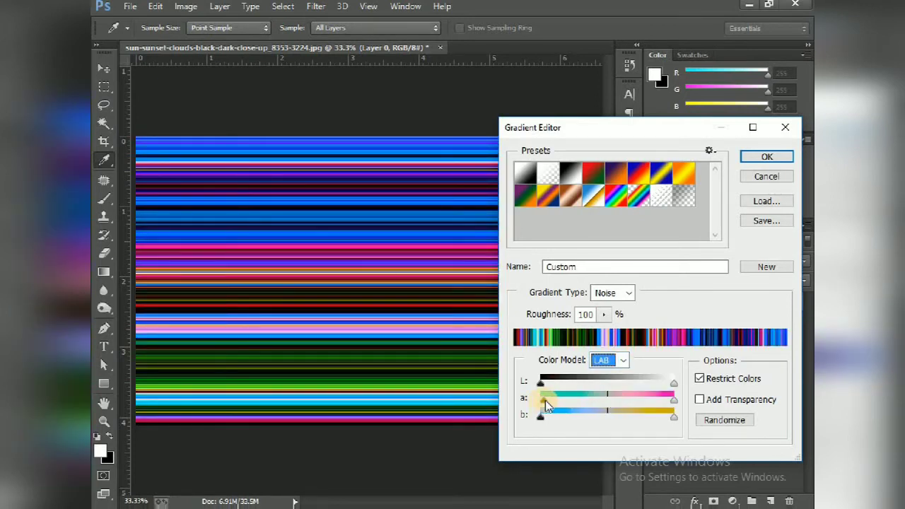
# - Narrow the a and b colour ranges to the centre for black-and-white streaks
pyautogui.moveTo(555, 399); pyautogui.dragTo(607, 399)
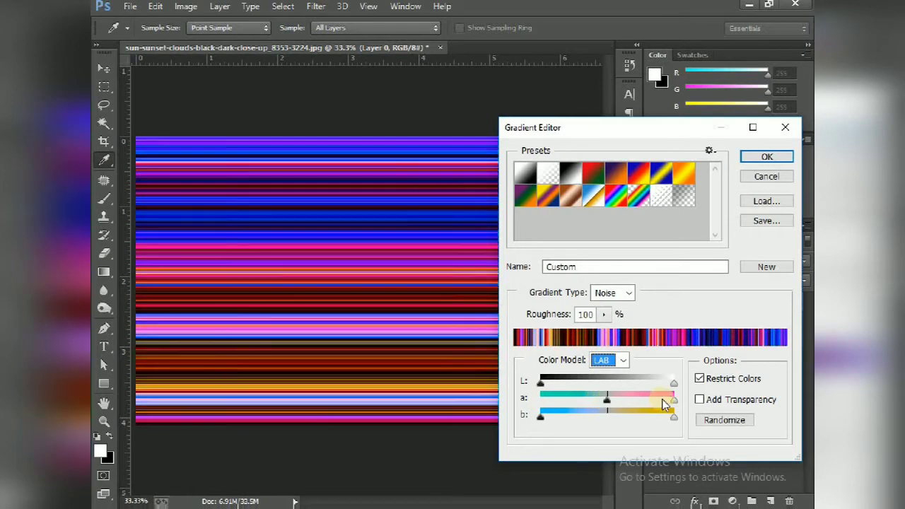
pyautogui.moveTo(675, 401); pyautogui.dragTo(610, 400)
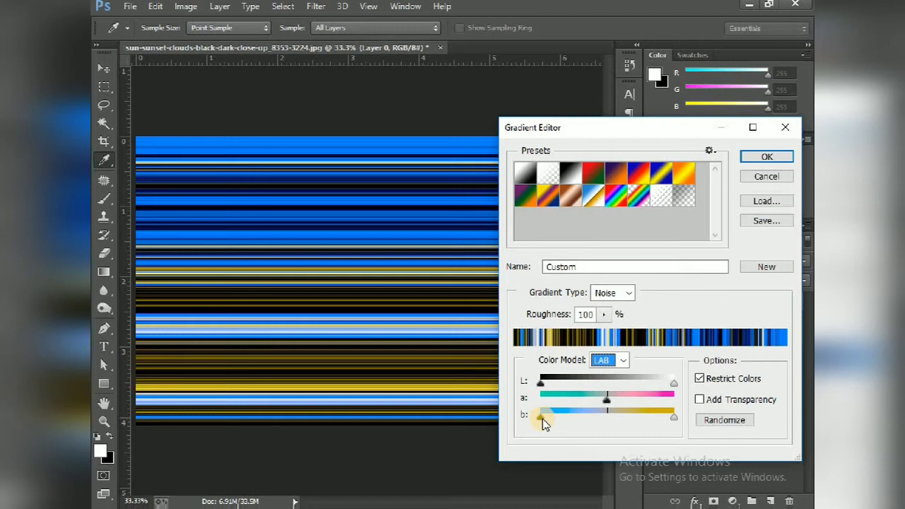
pyautogui.moveTo(551, 419); pyautogui.dragTo(604, 422)
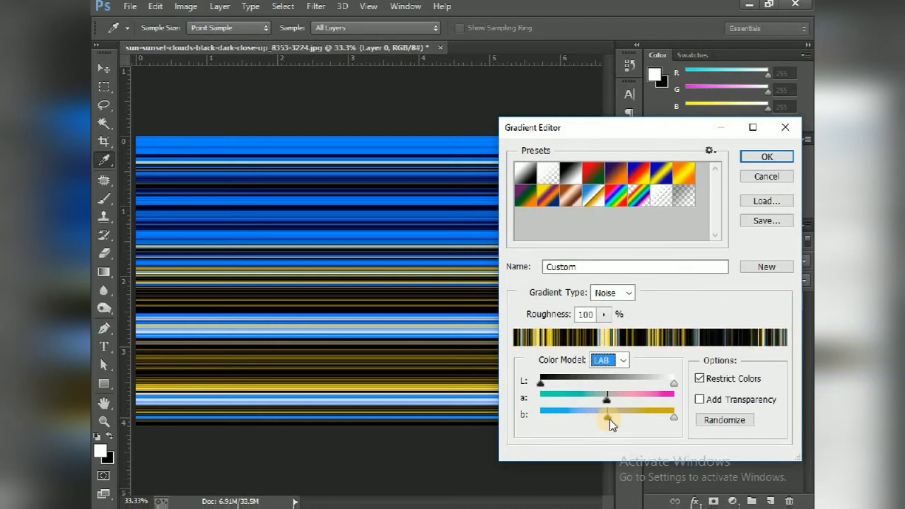
pyautogui.moveTo(675, 420); pyautogui.dragTo(608, 423)
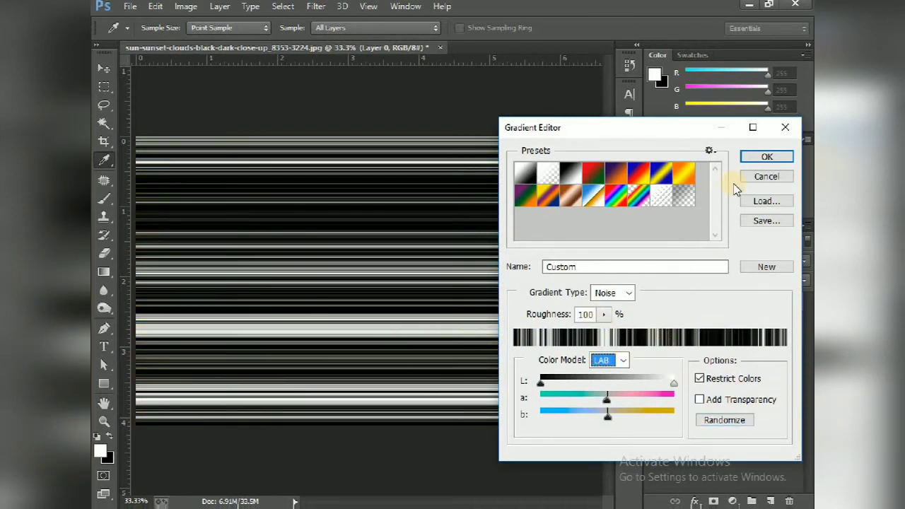
# - Give the noise gradient fill Angle style and set Gradient Fill 2 to Screen blend mode
pyautogui.click(765, 157)
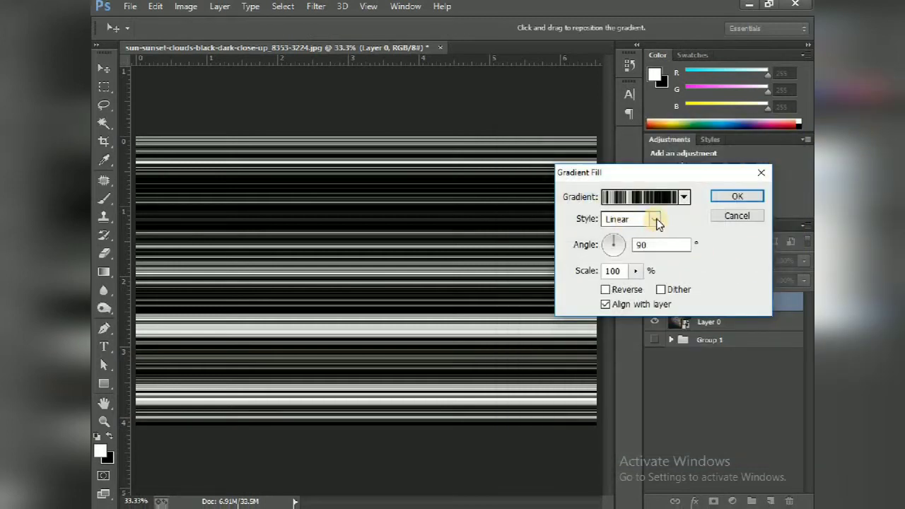
pyautogui.click(656, 220)
pyautogui.click(644, 256)
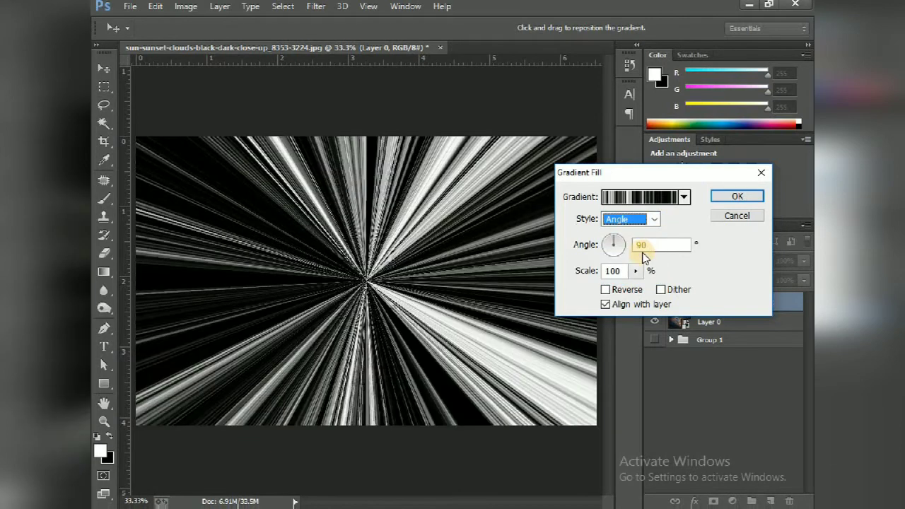
pyautogui.click(732, 199)
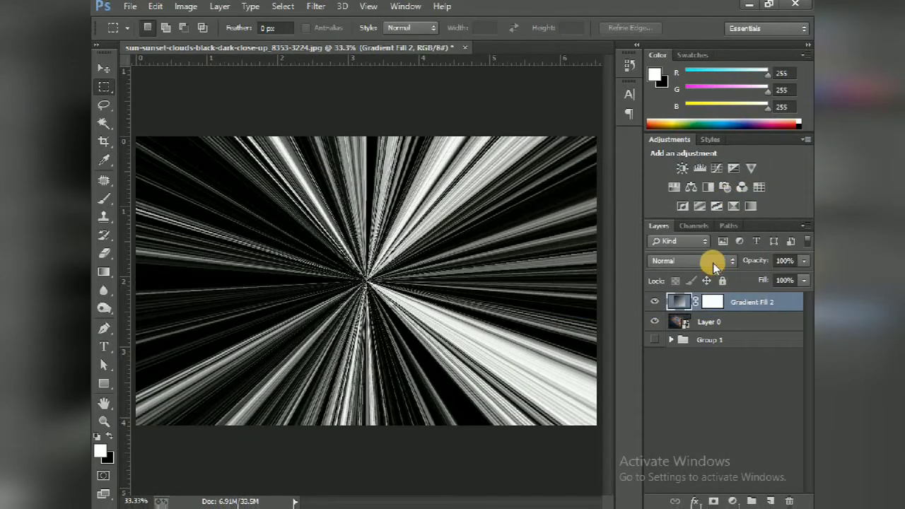
pyautogui.click(713, 262)
pyautogui.click(695, 115)
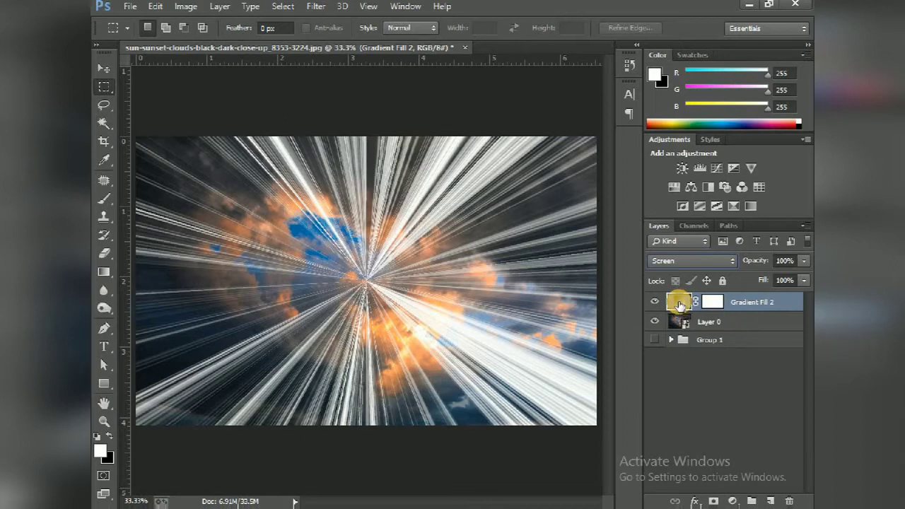
# - Randomize Gradient Fill 2's noise gradient several times until fine rays appear, then accept it
pyautogui.doubleClick(679, 303)
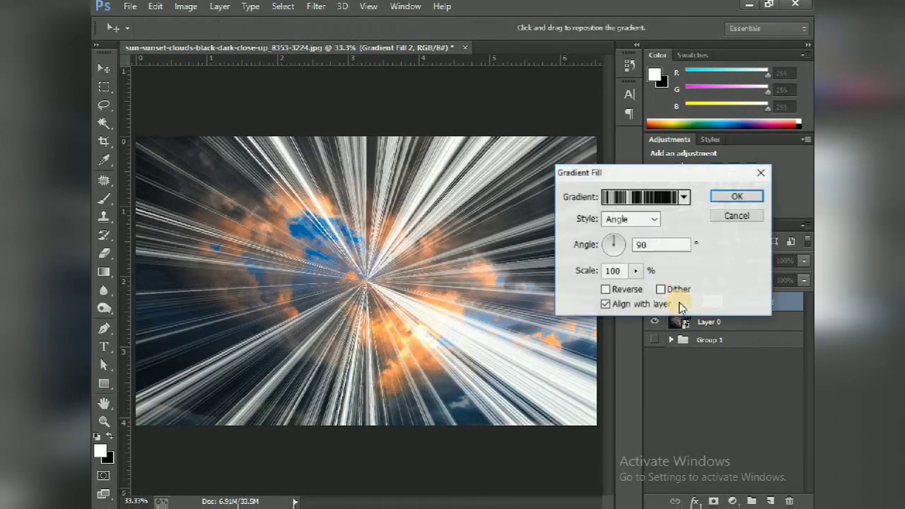
pyautogui.click(635, 198)
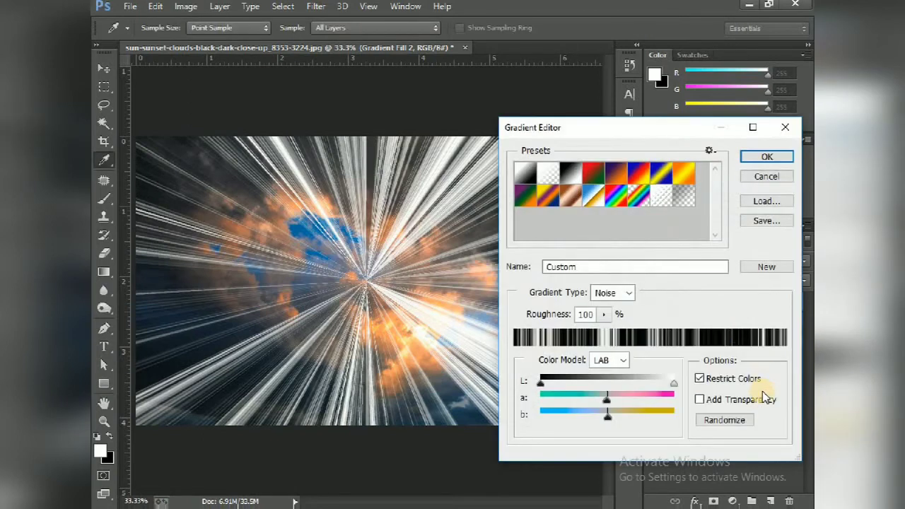
pyautogui.click(735, 422)
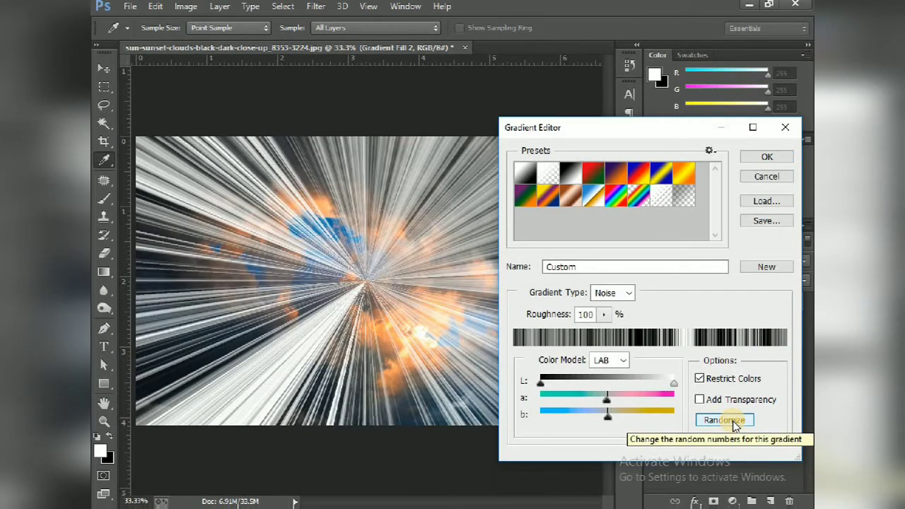
pyautogui.click(735, 423)
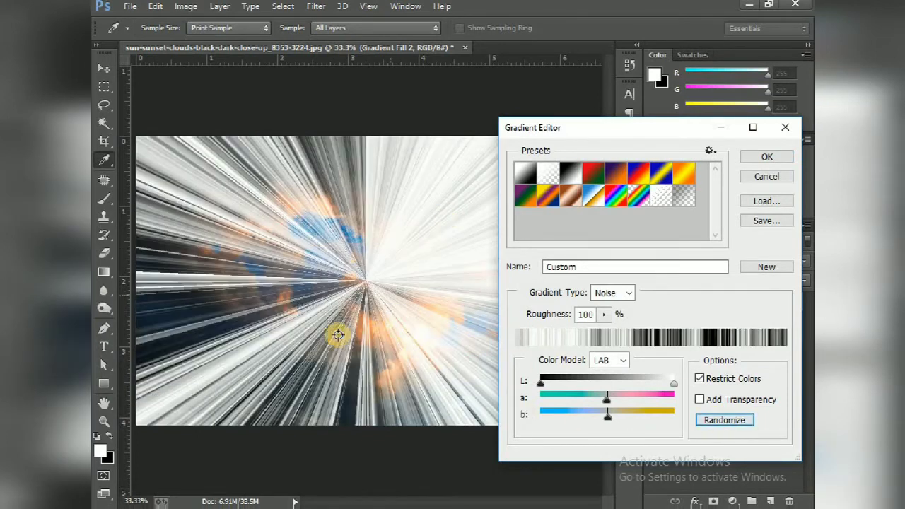
pyautogui.click(732, 428)
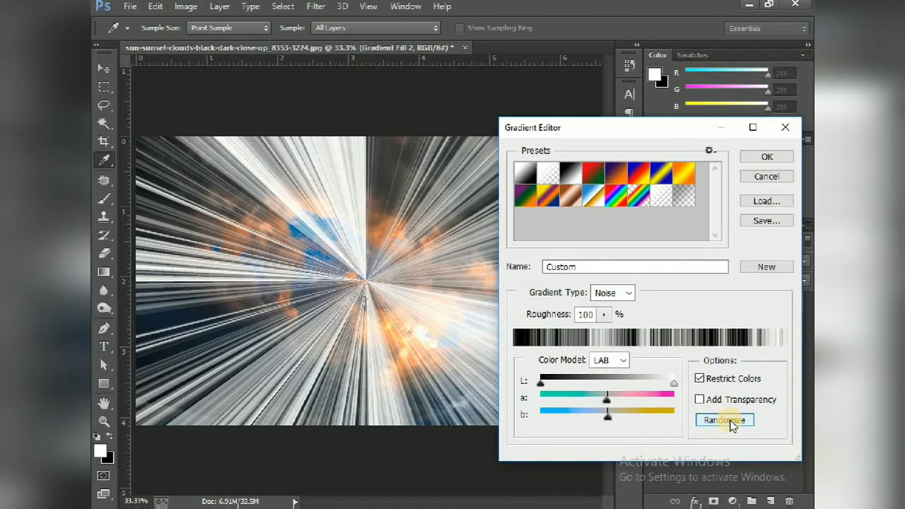
pyautogui.click(732, 426)
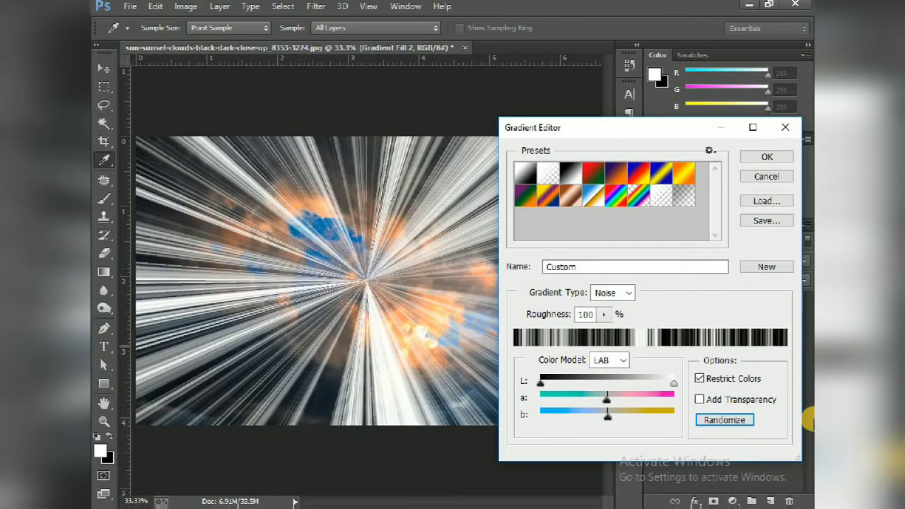
pyautogui.click(739, 424)
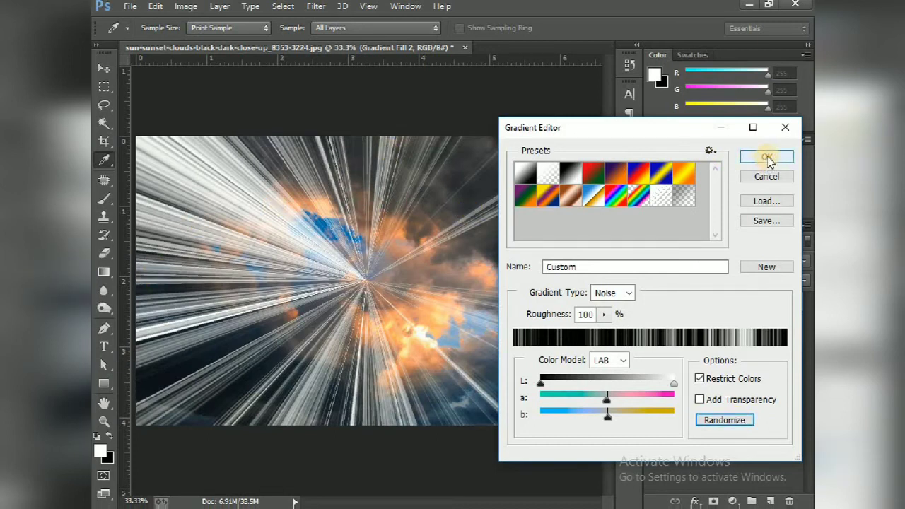
pyautogui.click(767, 157)
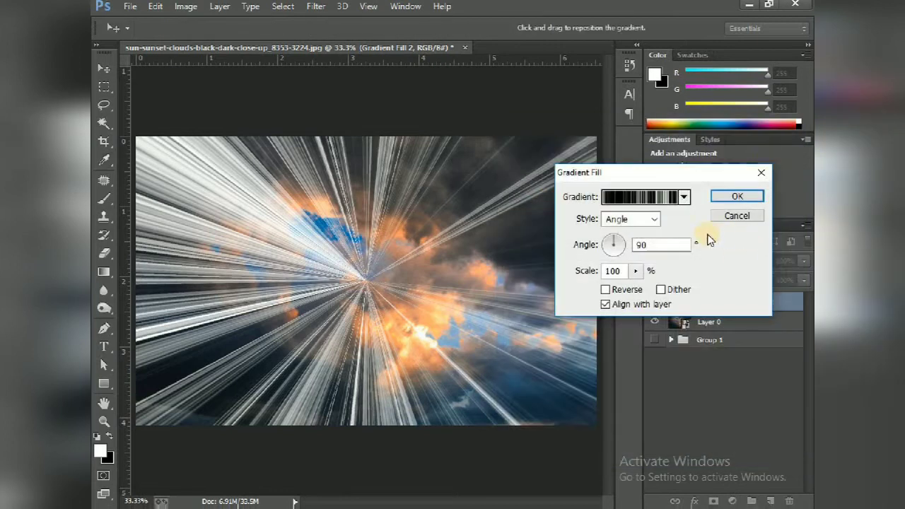
# - Move the Gradient Fill 2 ray centre down onto the bright sun and apply it
pyautogui.click(735, 197)
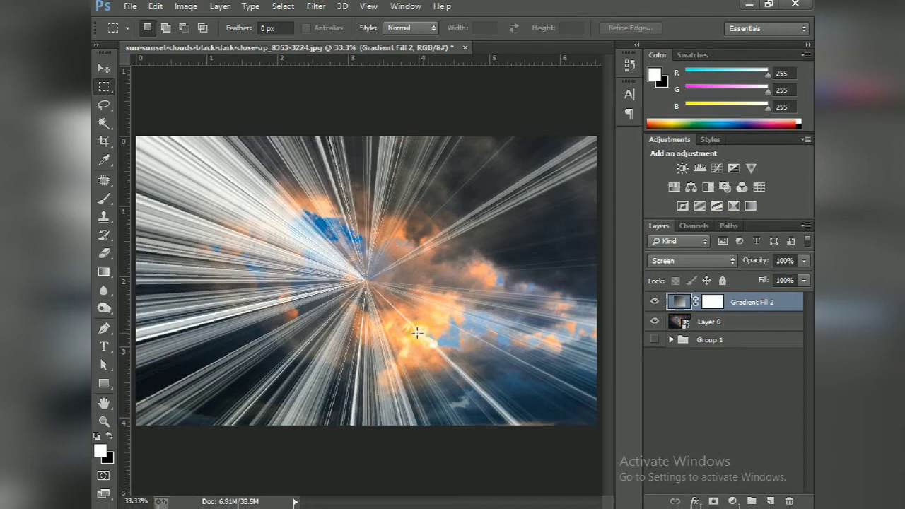
pyautogui.click(677, 304)
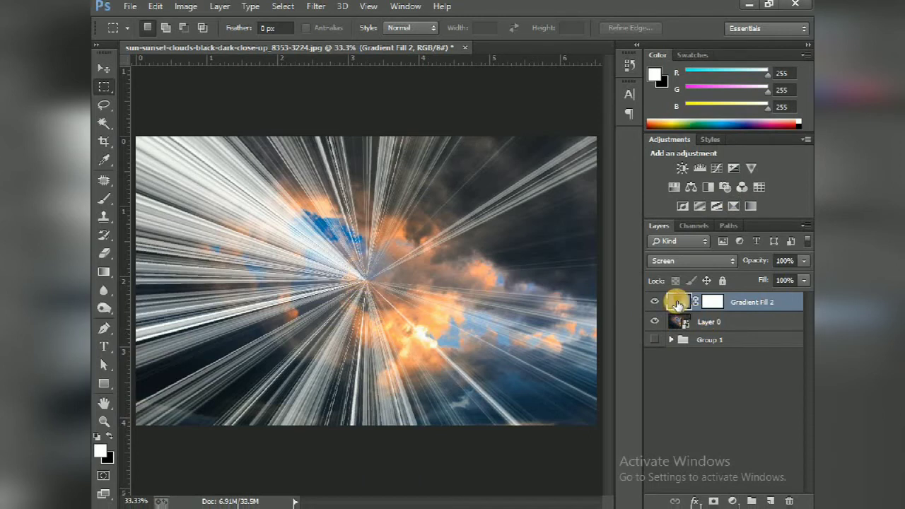
pyautogui.click(364, 281)
pyautogui.moveTo(364, 282)
pyautogui.mouseDown()
pyautogui.moveTo(350, 347)
pyautogui.moveTo(414, 347)
pyautogui.moveTo(421, 338)
pyautogui.mouseUp()
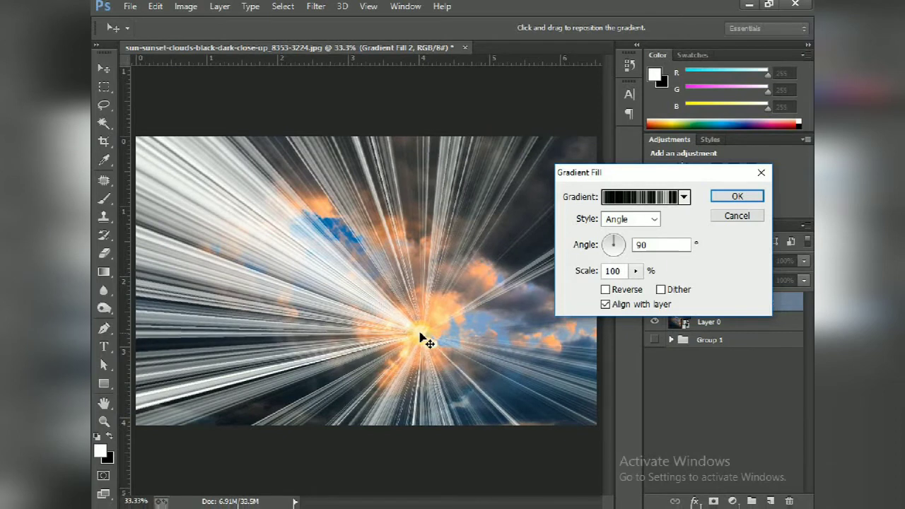
pyautogui.click(737, 195)
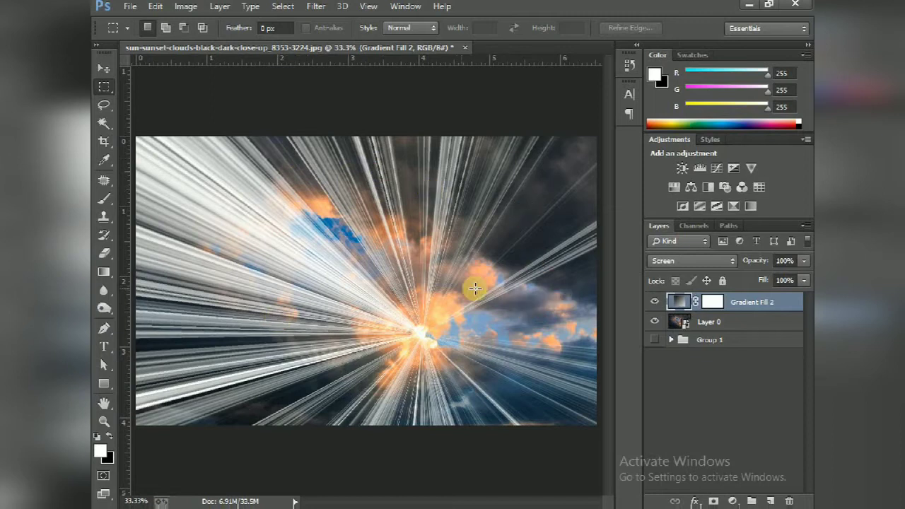
# - Convert the Gradient Fill 2 layer into a smart object
pyautogui.click(316, 7)
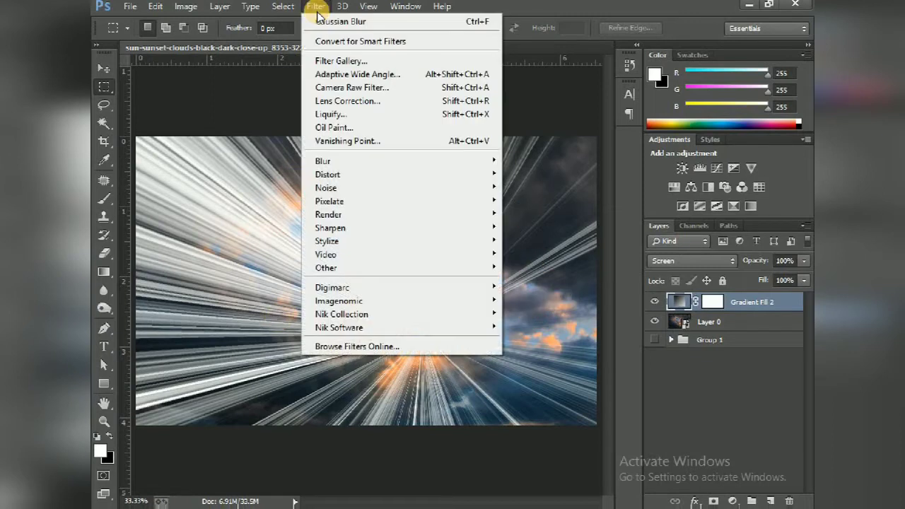
pyautogui.click(317, 9)
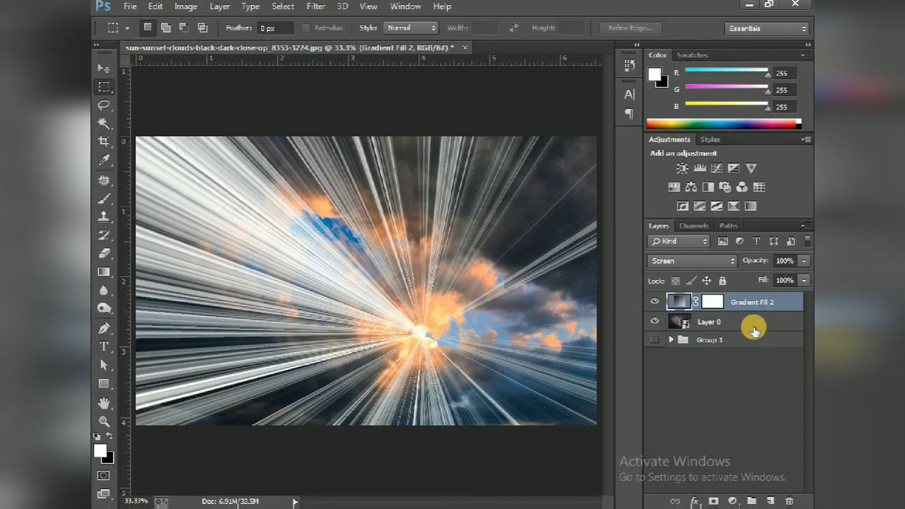
pyautogui.rightClick(779, 301)
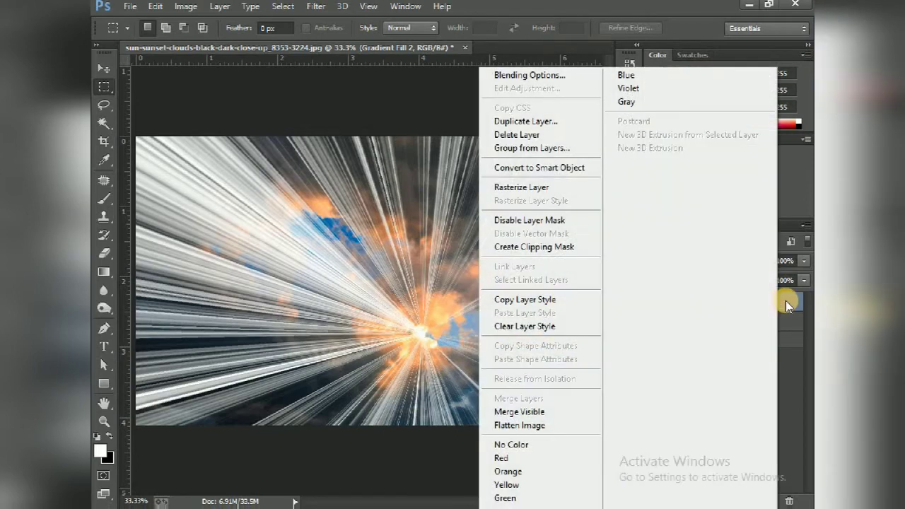
pyautogui.click(571, 169)
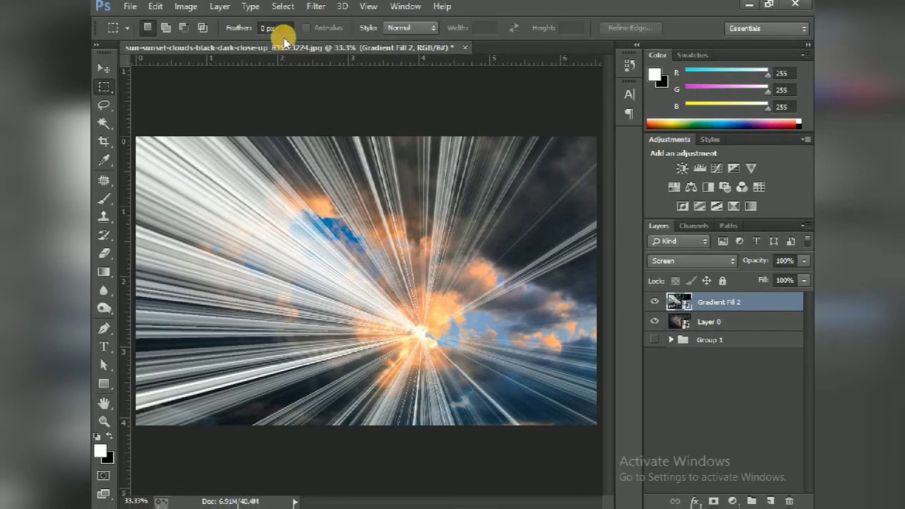
pyautogui.click(316, 7)
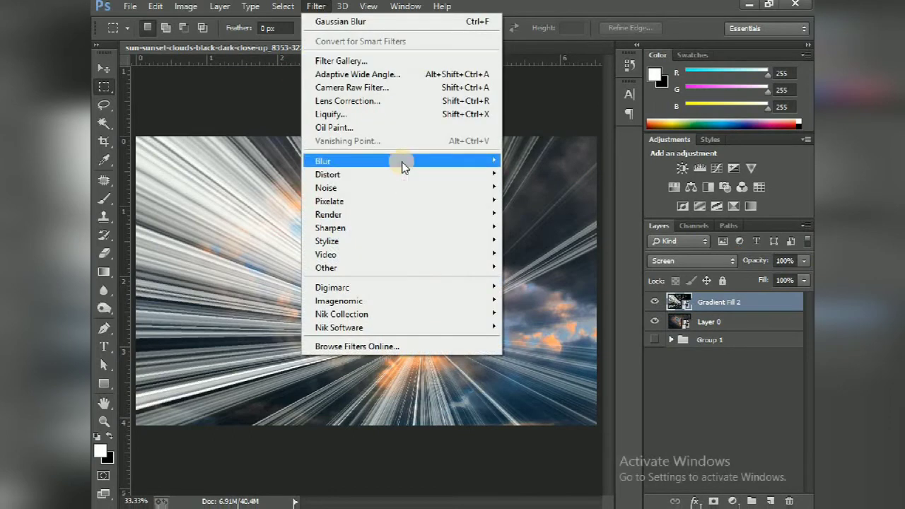
pyautogui.moveTo(322, 161)
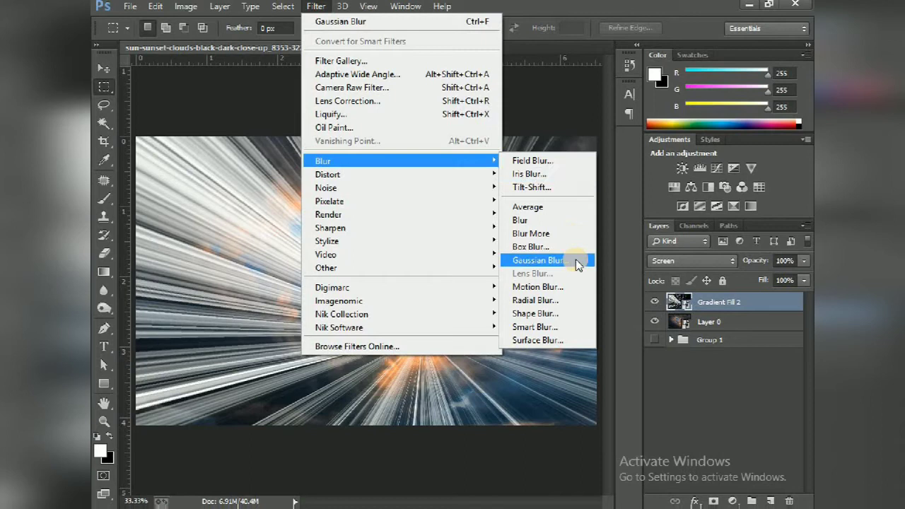
# - Apply a Gaussian Blur smart filter with a 9-pixel radius to Gradient Fill 2
pyautogui.click(541, 260)
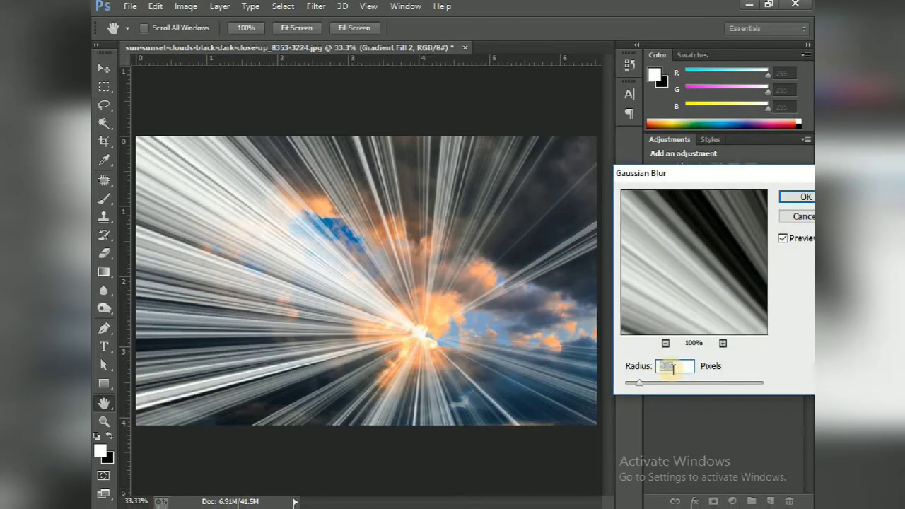
pyautogui.write('3')
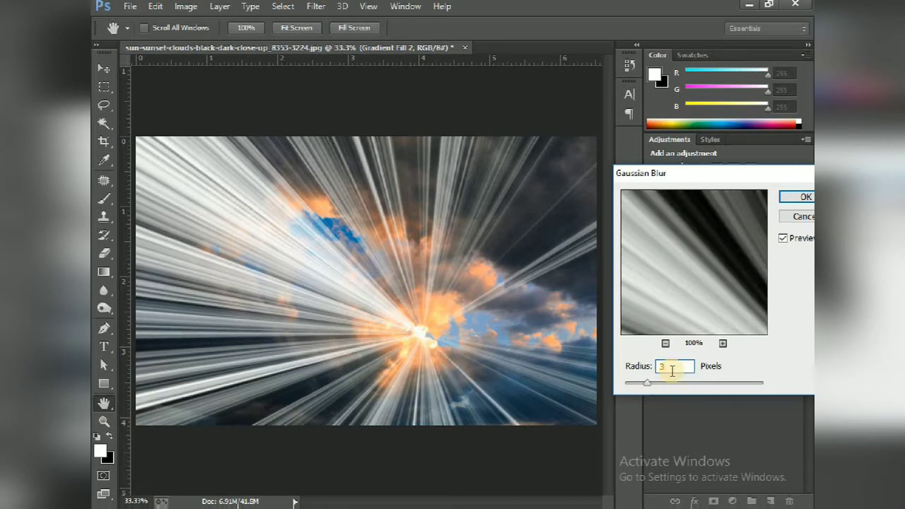
pyautogui.moveTo(641, 372); pyautogui.dragTo(655, 369)
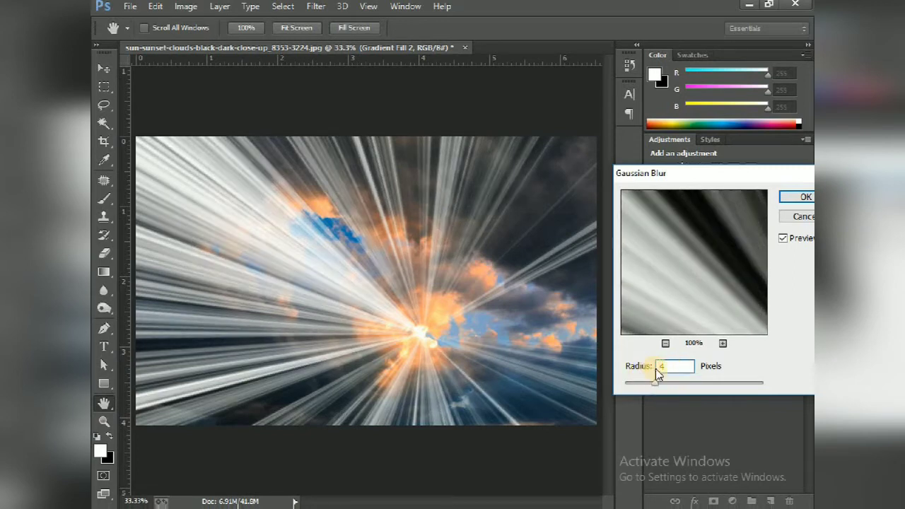
pyautogui.click(649, 373)
pyautogui.write('10')
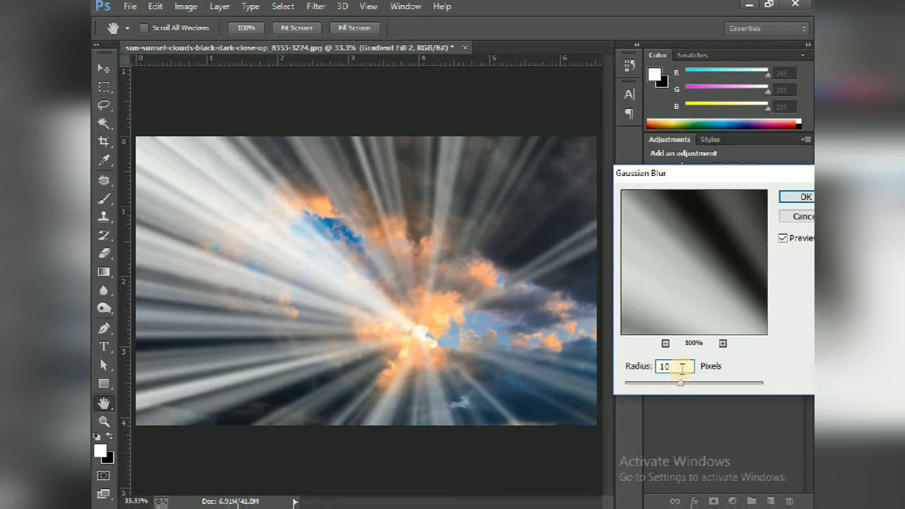
pyautogui.click(654, 377)
pyautogui.write('15')
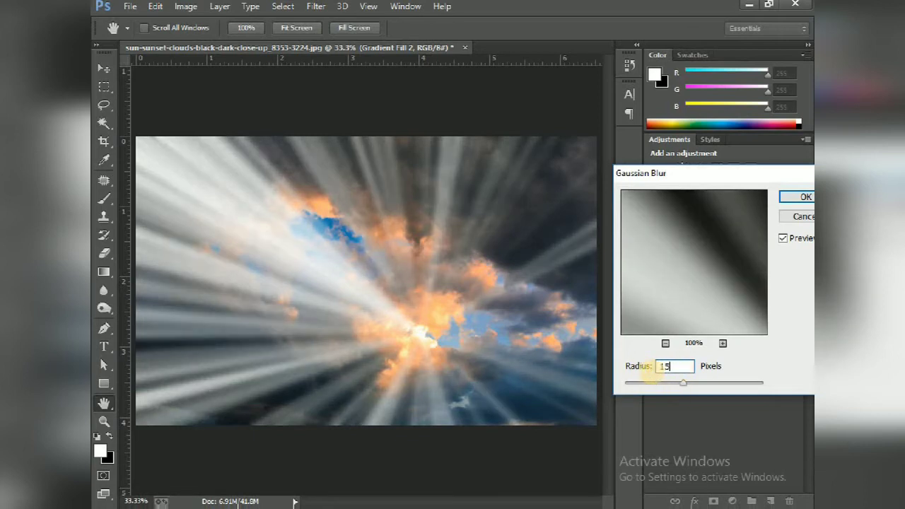
pyautogui.click(650, 374)
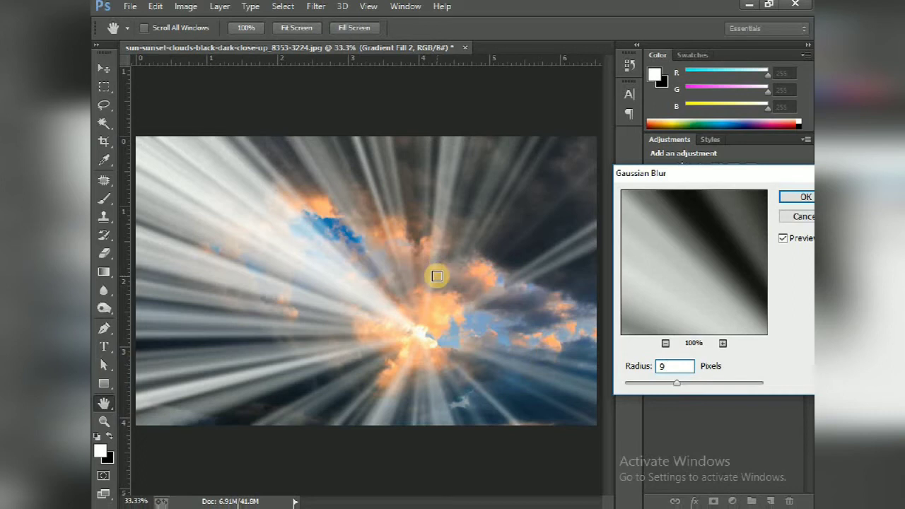
pyautogui.click(802, 201)
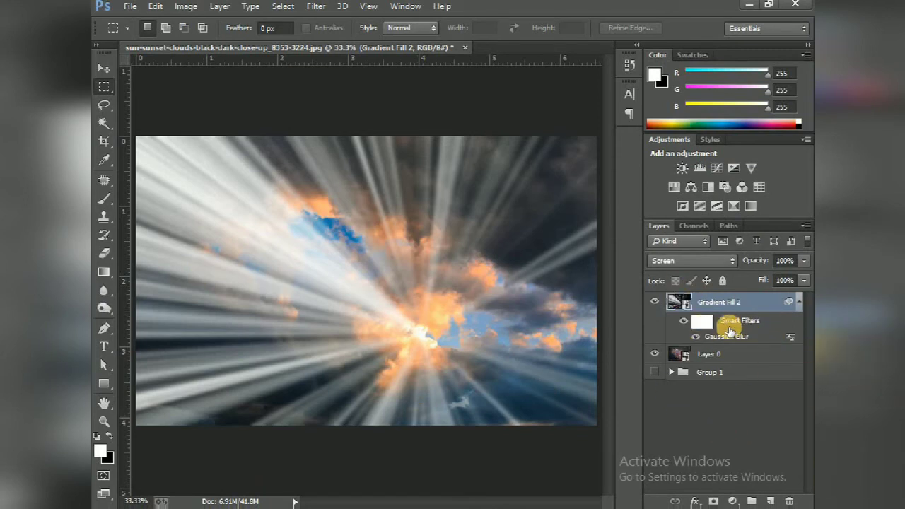
# - Lower Gradient Fill 2's opacity to 40%
pyautogui.click(803, 261)
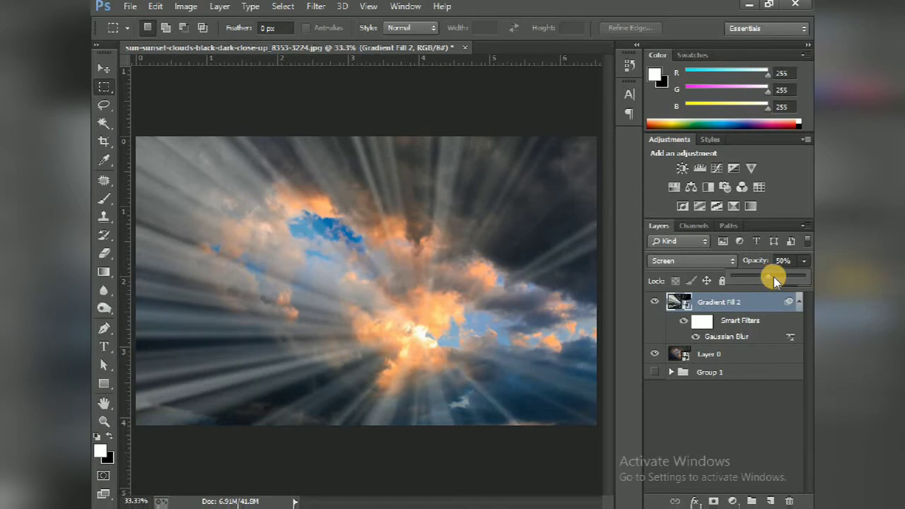
pyautogui.moveTo(774, 277); pyautogui.dragTo(750, 279)
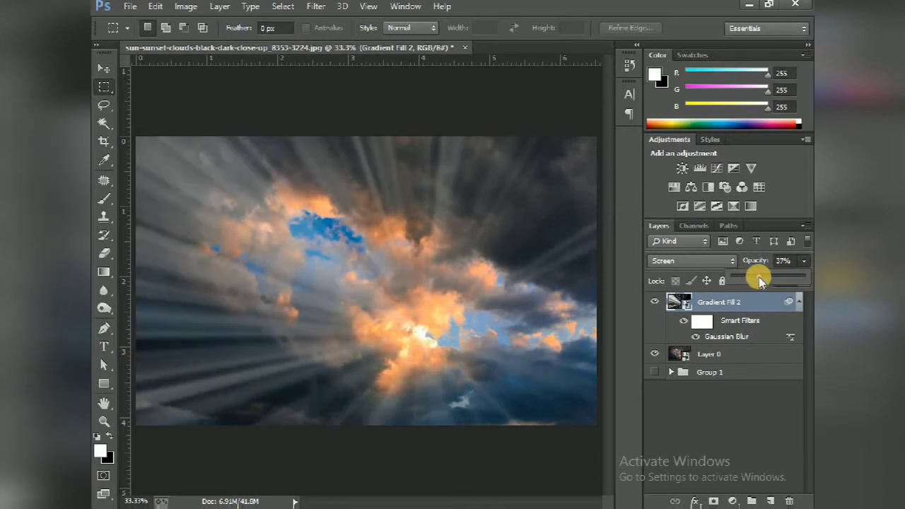
pyautogui.click(784, 260)
pyautogui.write('40')
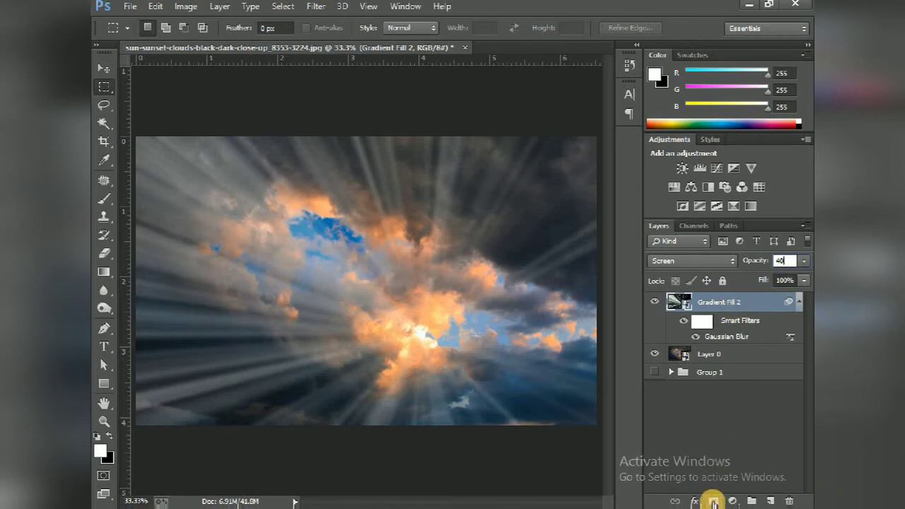
# - Add a layer mask to Gradient Fill 2 and set up an 800-pixel soft brush at 28% opacity
pyautogui.click(713, 501)
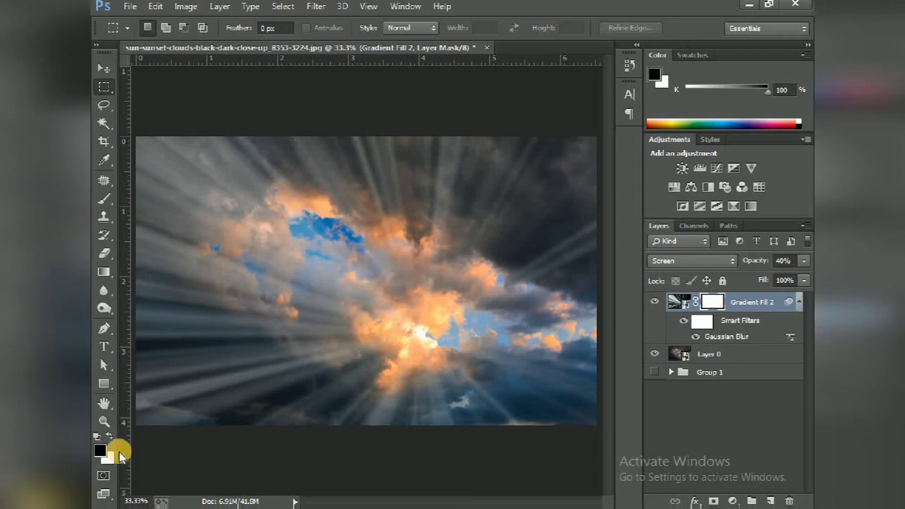
pyautogui.click(108, 203)
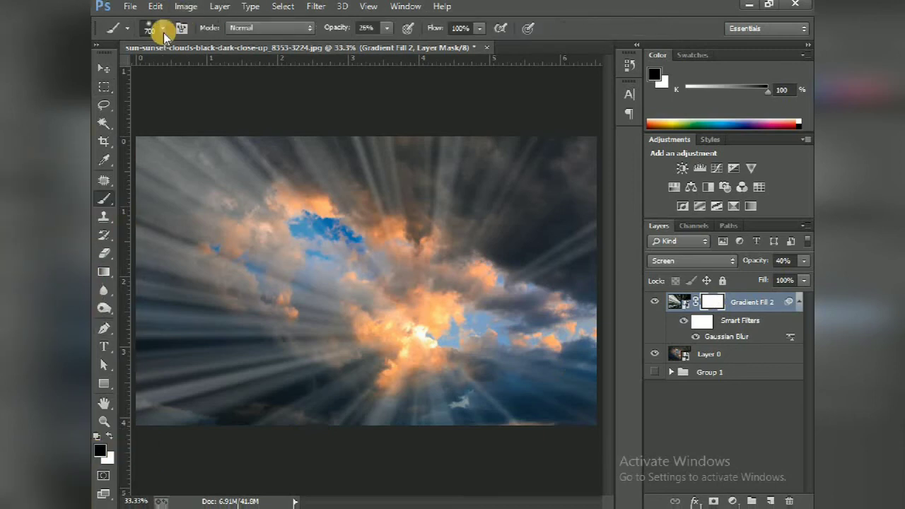
pyautogui.click(157, 28)
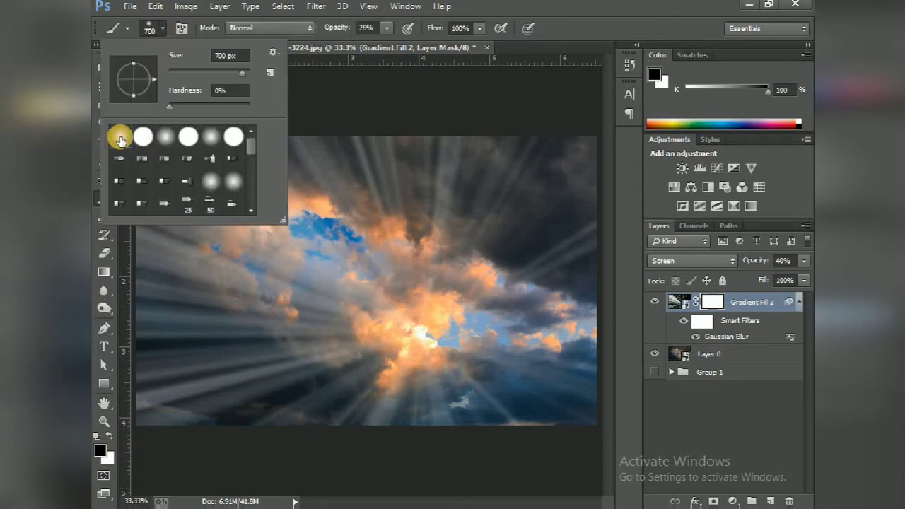
pyautogui.click(385, 29)
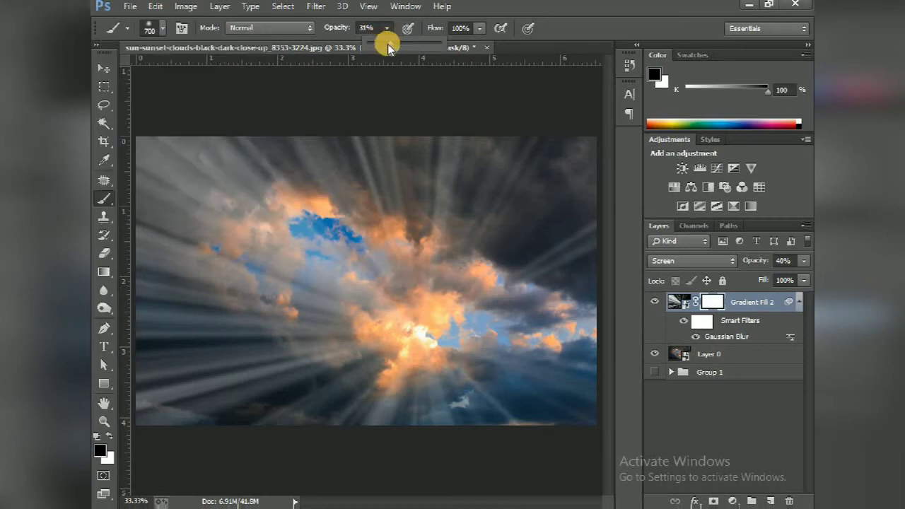
pyautogui.moveTo(388, 45); pyautogui.dragTo(386, 44)
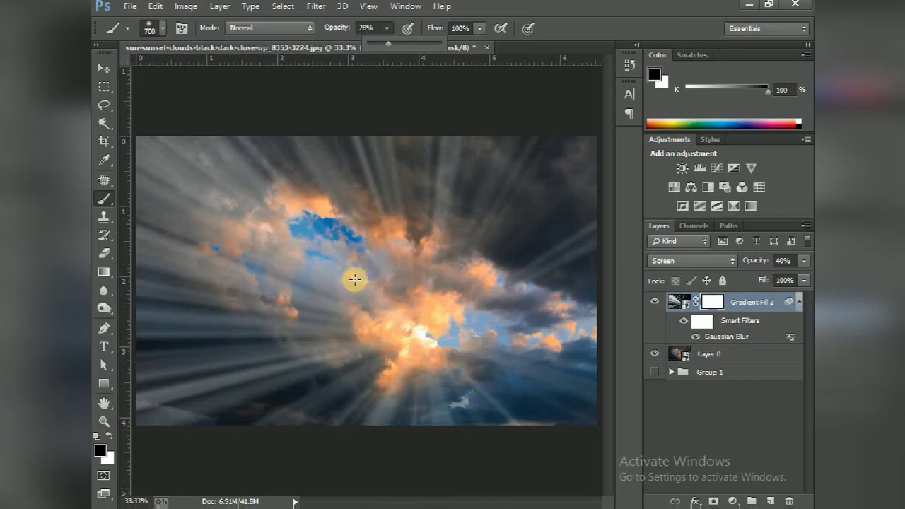
pyautogui.press(']')
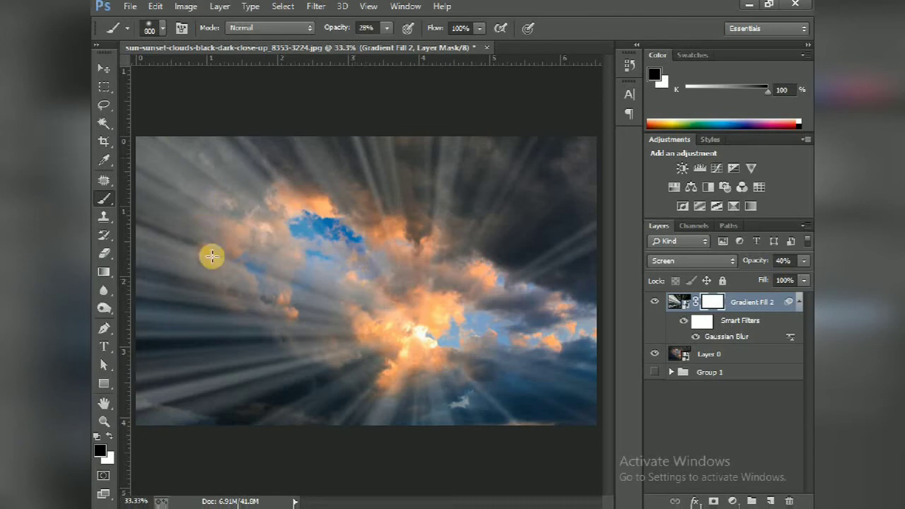
# - Paint black on the mask to fade rays on the left and upper sky, using 15% opacity
pyautogui.moveTo(266, 155)
pyautogui.mouseDown()
pyautogui.moveTo(146, 170)
pyautogui.moveTo(222, 137)
pyautogui.moveTo(207, 135)
pyautogui.mouseUp()
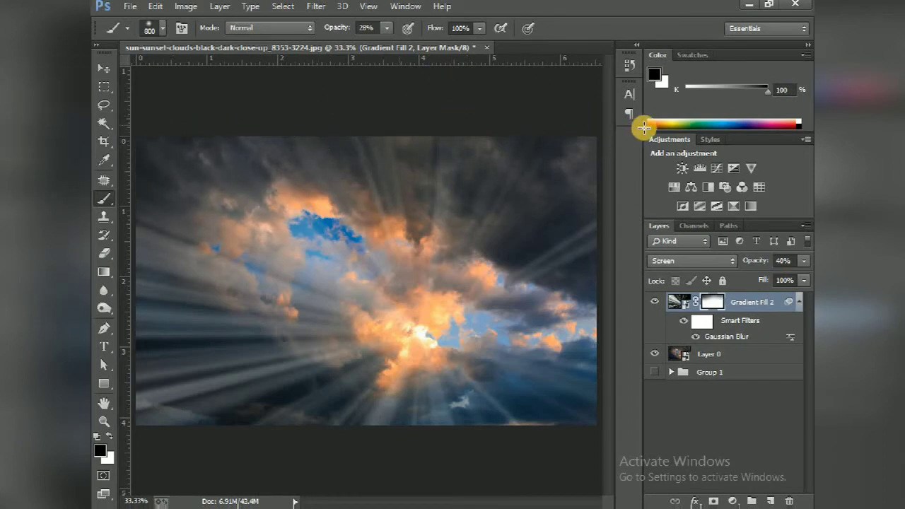
pyautogui.moveTo(134, 255)
pyautogui.mouseDown()
pyautogui.moveTo(160, 264)
pyautogui.moveTo(160, 363)
pyautogui.moveTo(178, 306)
pyautogui.moveTo(137, 293)
pyautogui.mouseUp()
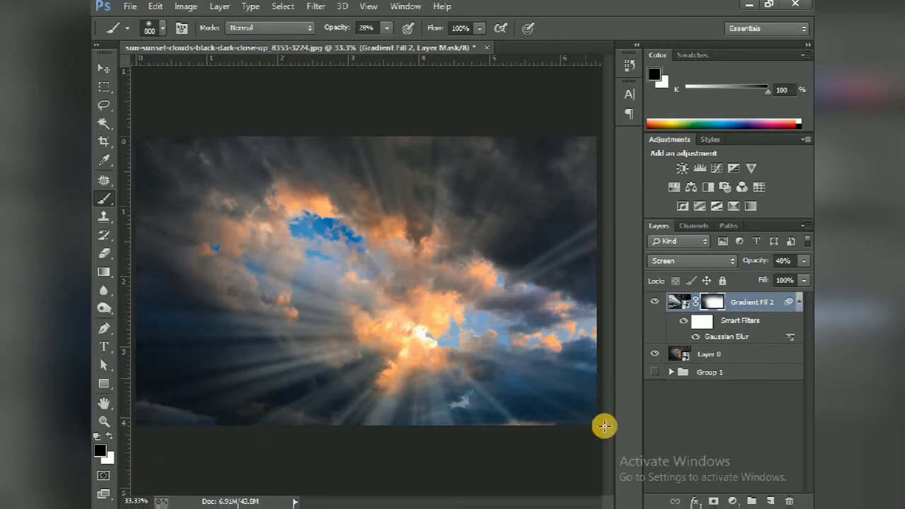
pyautogui.click(386, 28)
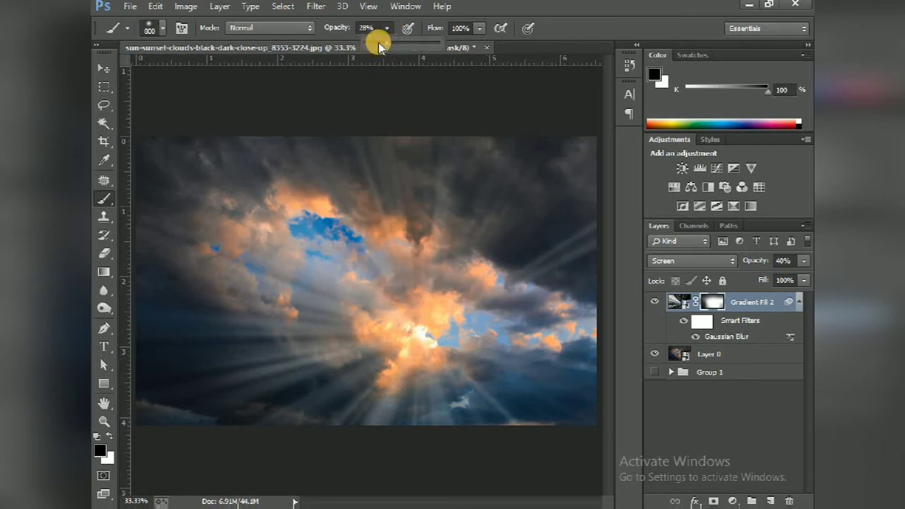
pyautogui.click(274, 418)
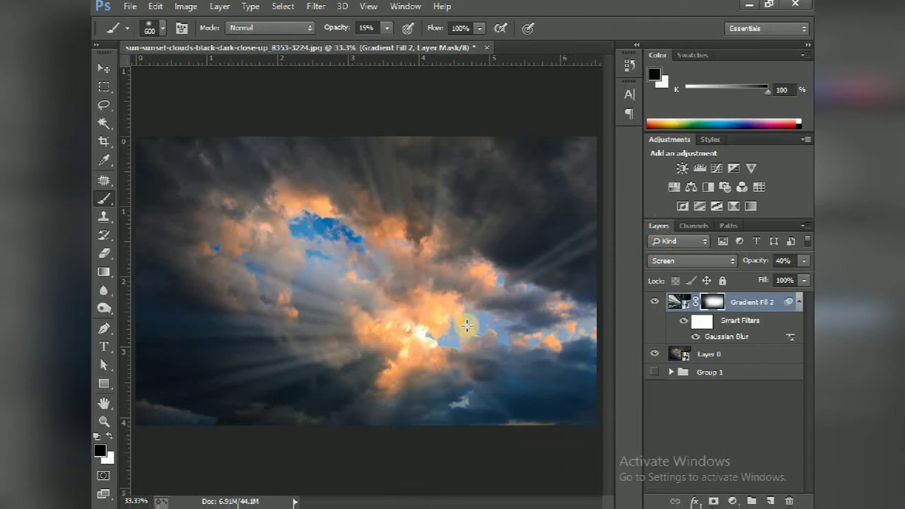
pyautogui.moveTo(401, 326)
pyautogui.mouseDown()
pyautogui.moveTo(289, 215)
pyautogui.moveTo(323, 206)
pyautogui.mouseUp()
# - Create Layer 2 in Color Dodge mode, filled with Color-Dodge-neutral black
pyautogui.hotkey('ctrl', 'shift', 'n')
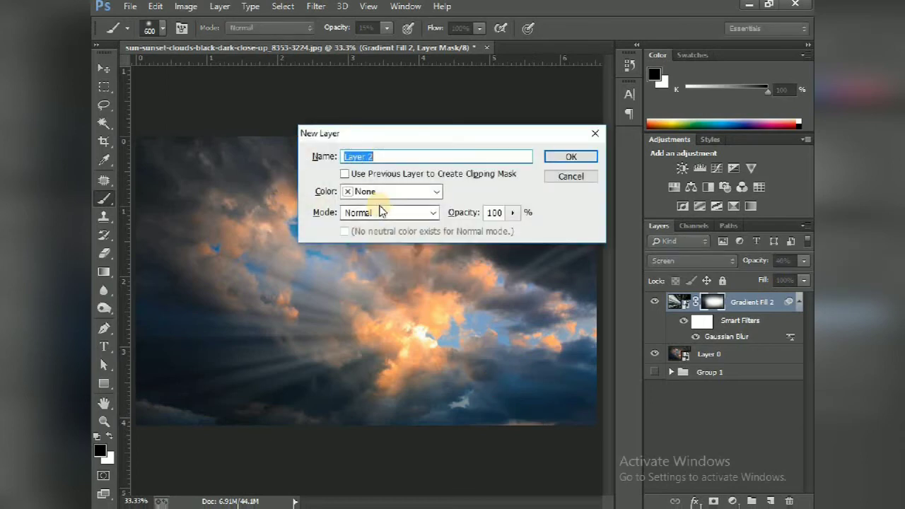
pyautogui.click(415, 212)
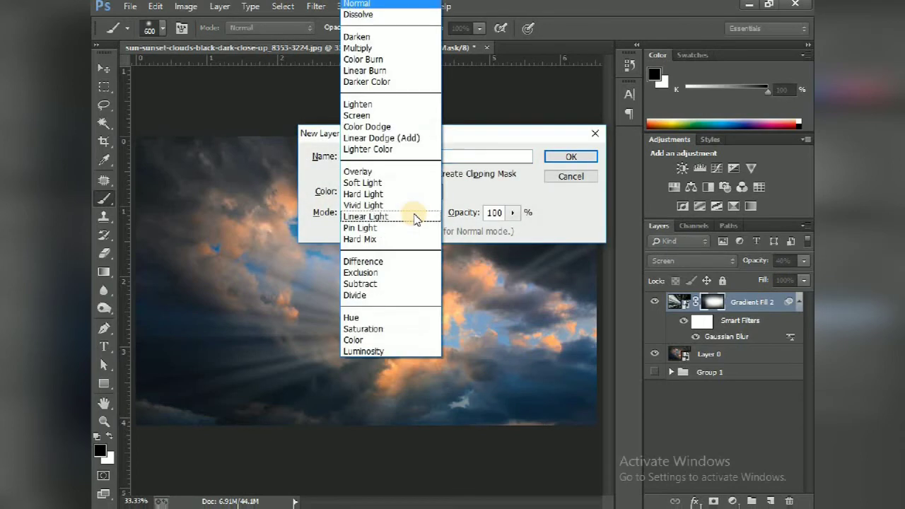
pyautogui.click(407, 126)
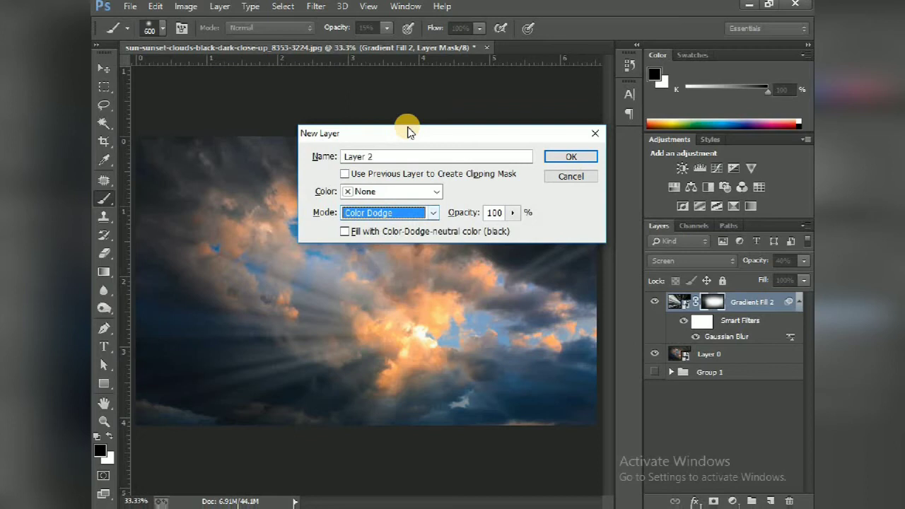
pyautogui.click(346, 232)
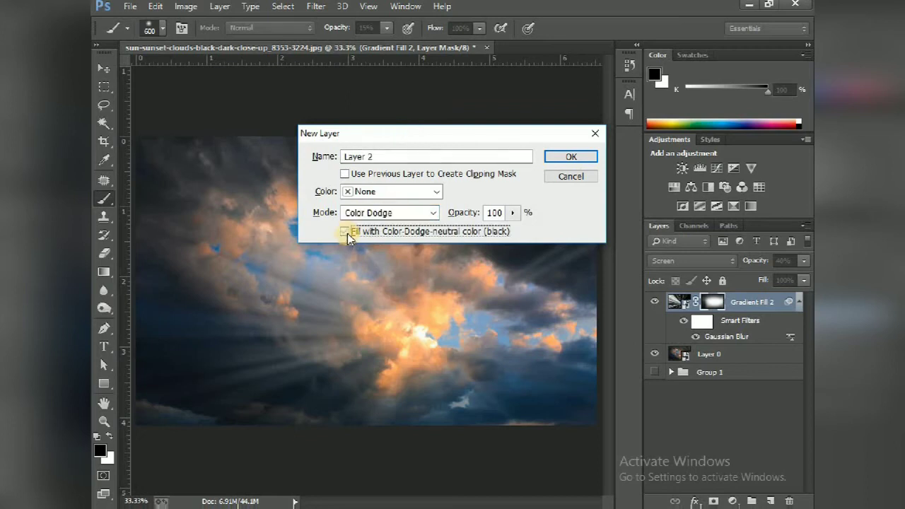
pyautogui.click(572, 162)
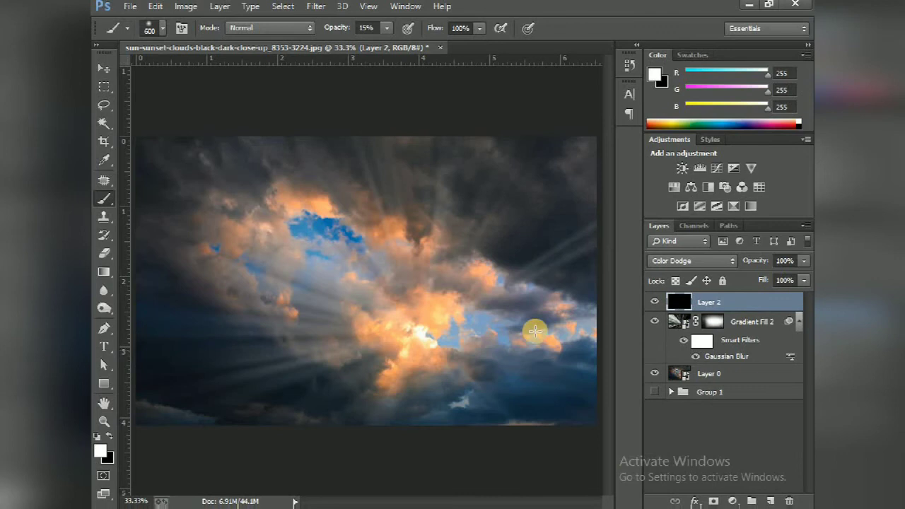
# - Switch to white and dodge-paint the glowing cloud core at the image centre
pyautogui.press('x')
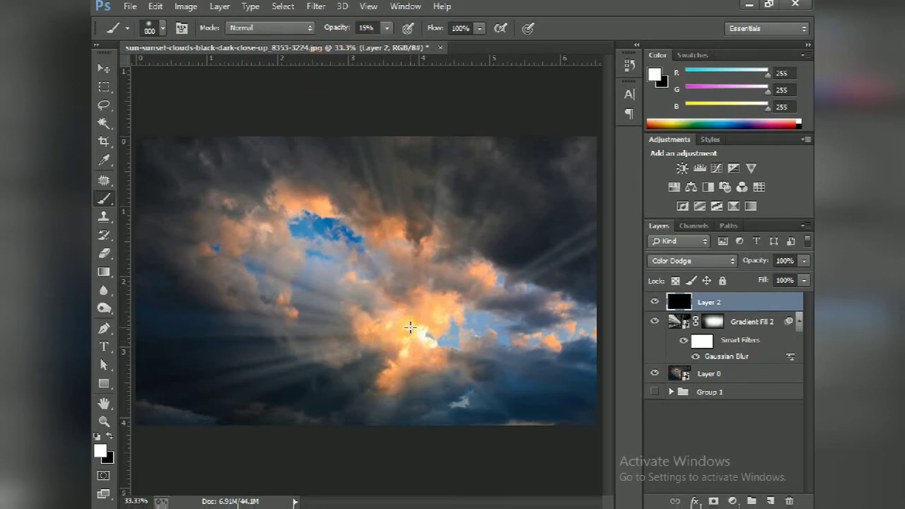
pyautogui.moveTo(402, 327); pyautogui.dragTo(430, 325)
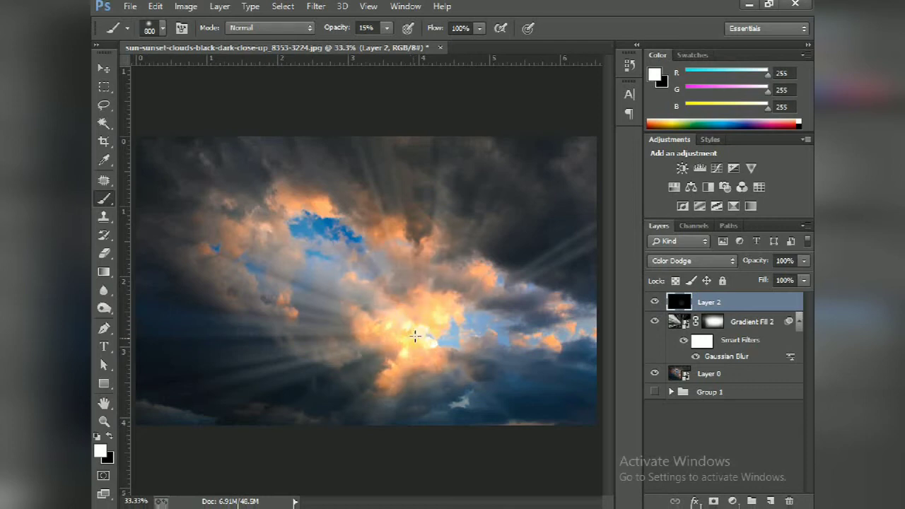
pyautogui.click(415, 336)
pyautogui.click(453, 386)
pyautogui.click(439, 289)
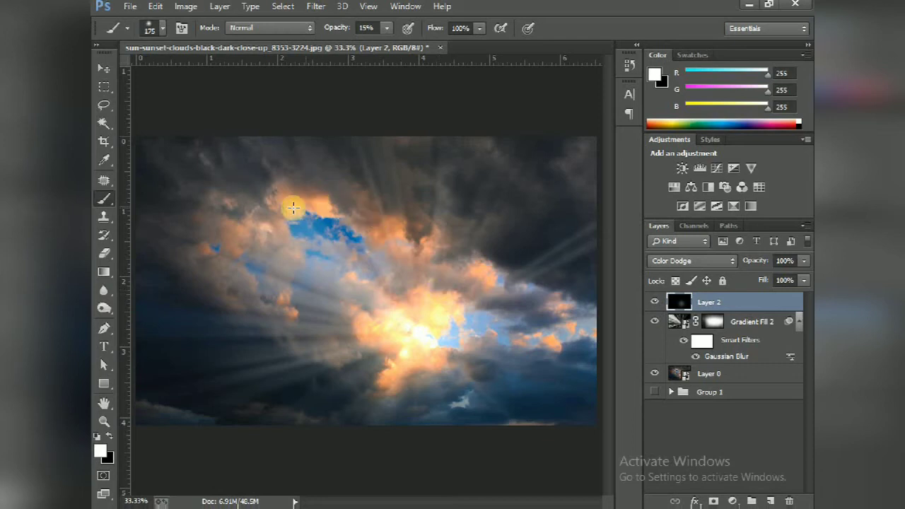
# - Lightly brighten the orange cloud top and the clouds across and right of centre
pyautogui.moveTo(283, 196)
pyautogui.mouseDown()
pyautogui.moveTo(403, 235)
pyautogui.moveTo(268, 202)
pyautogui.moveTo(242, 226)
pyautogui.moveTo(289, 282)
pyautogui.moveTo(275, 237)
pyautogui.moveTo(295, 246)
pyautogui.mouseUp()
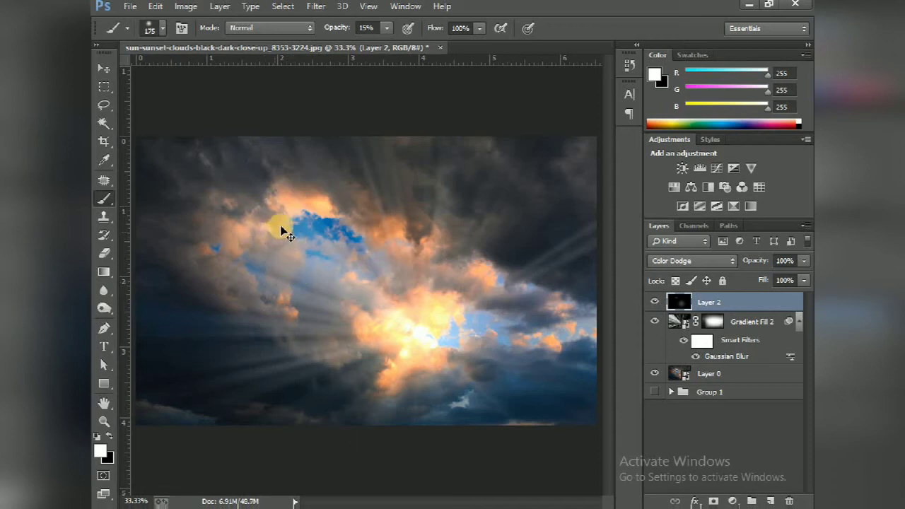
pyautogui.moveTo(292, 205)
pyautogui.mouseDown()
pyautogui.moveTo(379, 230)
pyautogui.moveTo(438, 285)
pyautogui.mouseUp()
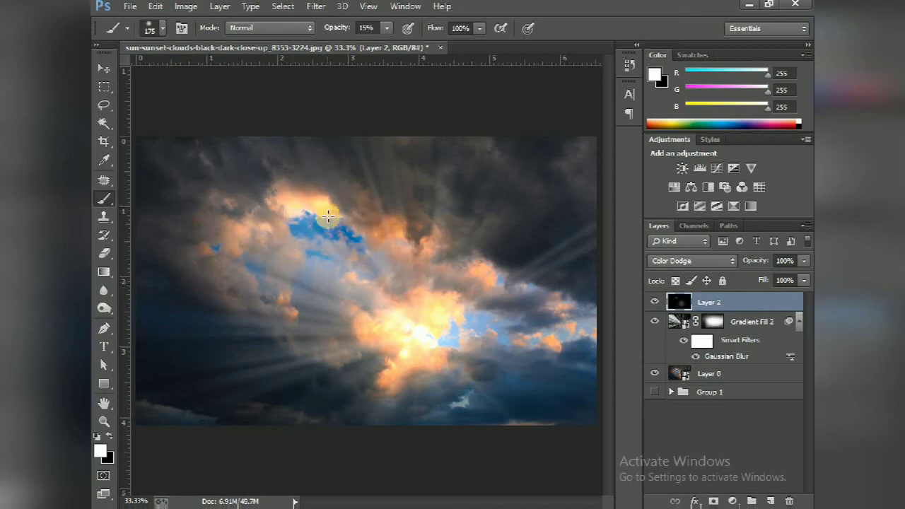
pyautogui.moveTo(434, 237)
pyautogui.mouseDown()
pyautogui.moveTo(495, 263)
pyautogui.moveTo(505, 299)
pyautogui.moveTo(523, 295)
pyautogui.moveTo(483, 275)
pyautogui.moveTo(628, 317)
pyautogui.moveTo(484, 277)
pyautogui.moveTo(616, 299)
pyautogui.moveTo(507, 273)
pyautogui.mouseUp()
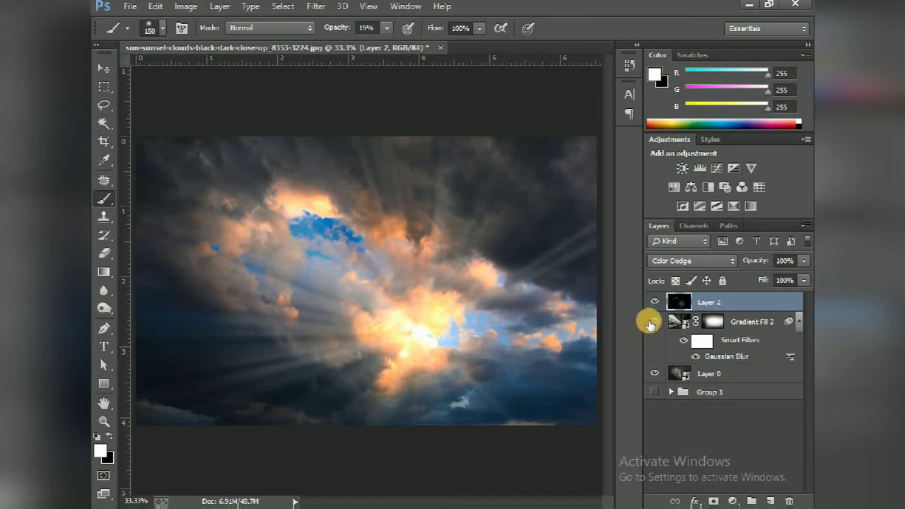
pyautogui.moveTo(654, 324); pyautogui.dragTo(484, 262)
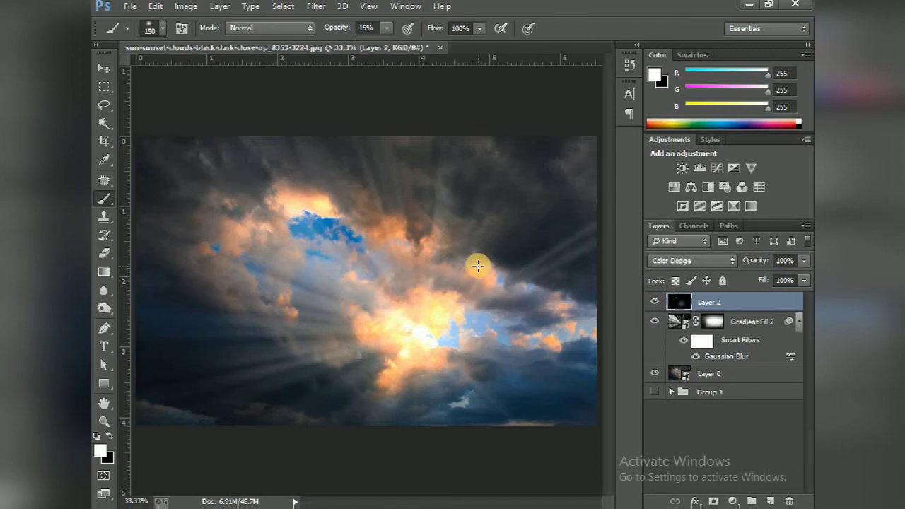
pyautogui.moveTo(568, 302)
pyautogui.mouseDown()
pyautogui.moveTo(547, 303)
pyautogui.moveTo(473, 273)
pyautogui.moveTo(590, 319)
pyautogui.moveTo(580, 343)
pyautogui.moveTo(548, 340)
pyautogui.mouseUp()
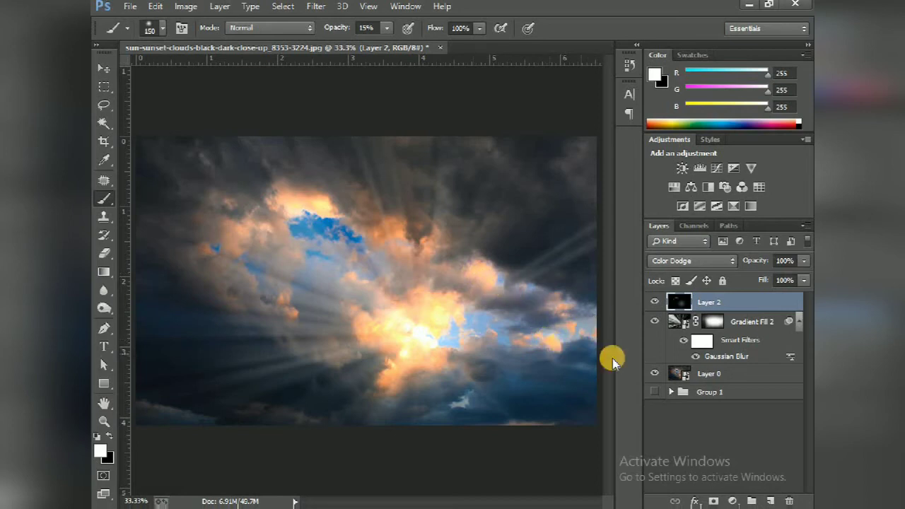
pyautogui.moveTo(628, 362)
pyautogui.mouseDown()
pyautogui.moveTo(501, 341)
pyautogui.moveTo(571, 342)
pyautogui.mouseUp()
# - Undo the last stroke, repaint the lower central clouds, and brighten the orange clouds
pyautogui.hotkey('ctrl', 'z')
pyautogui.moveTo(394, 391)
pyautogui.mouseDown()
pyautogui.moveTo(329, 359)
pyautogui.moveTo(196, 256)
pyautogui.moveTo(201, 246)
pyautogui.moveTo(251, 244)
pyautogui.moveTo(553, 405)
pyautogui.moveTo(542, 439)
pyautogui.moveTo(398, 415)
pyautogui.moveTo(381, 433)
pyautogui.moveTo(535, 441)
pyautogui.moveTo(521, 426)
pyautogui.moveTo(539, 437)
pyautogui.mouseUp()
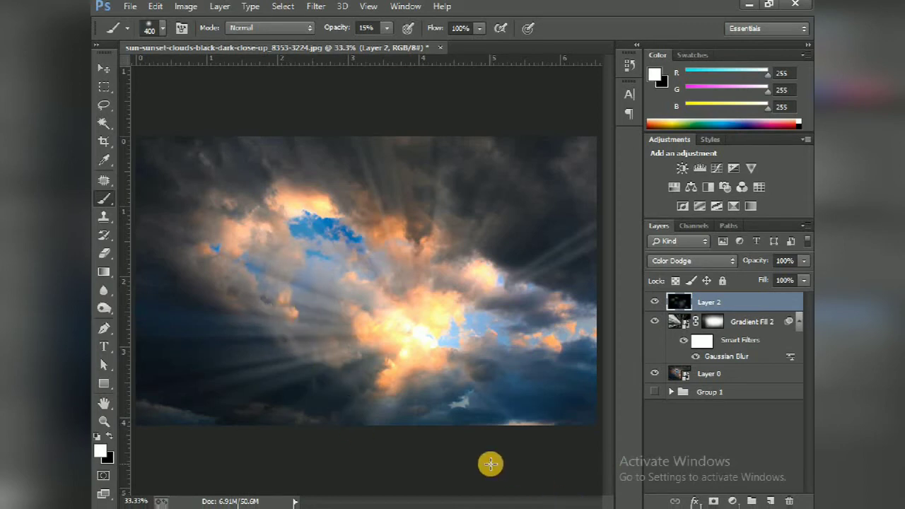
pyautogui.click(393, 233)
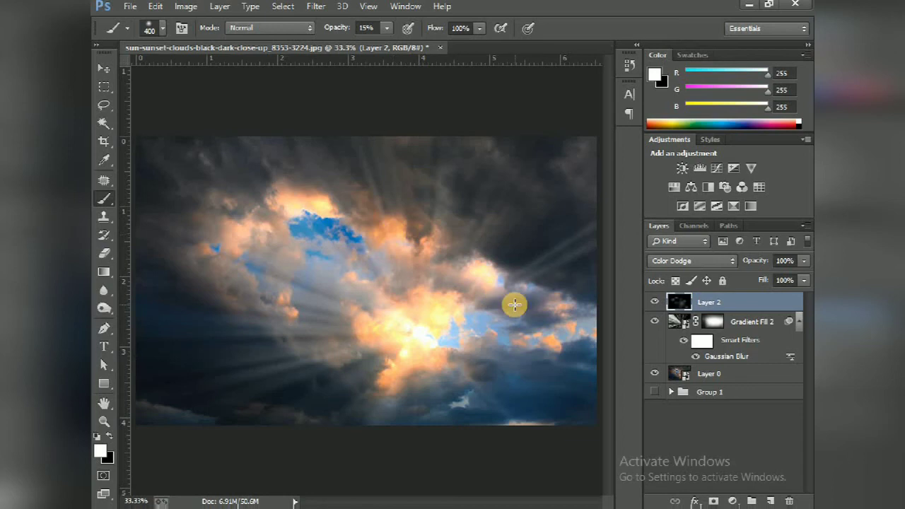
pyautogui.hotkey('ctrl', '-')
pyautogui.hotkey('ctrl', '+')
pyautogui.hotkey('ctrl', '-')
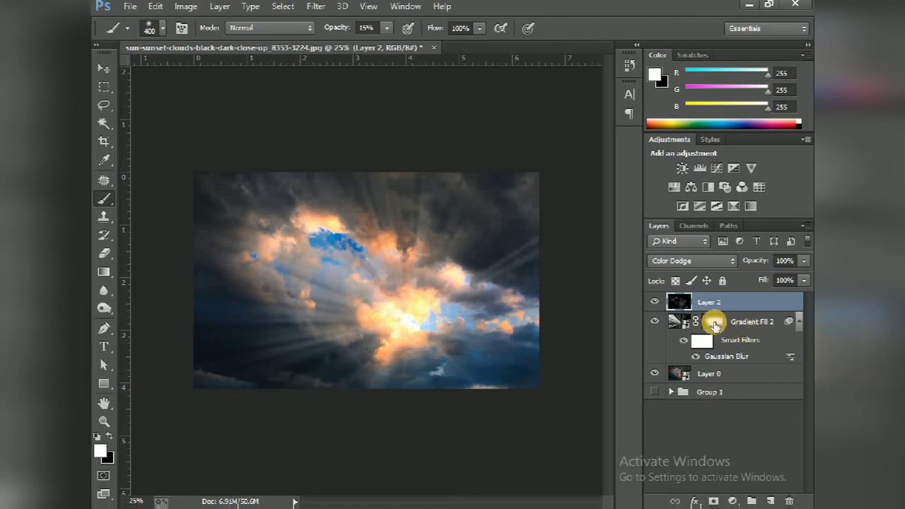
# - Select the Gradient Fill 2 mask and enlarge the brush to 1300 px to fade the lower-left rays
pyautogui.click(714, 323)
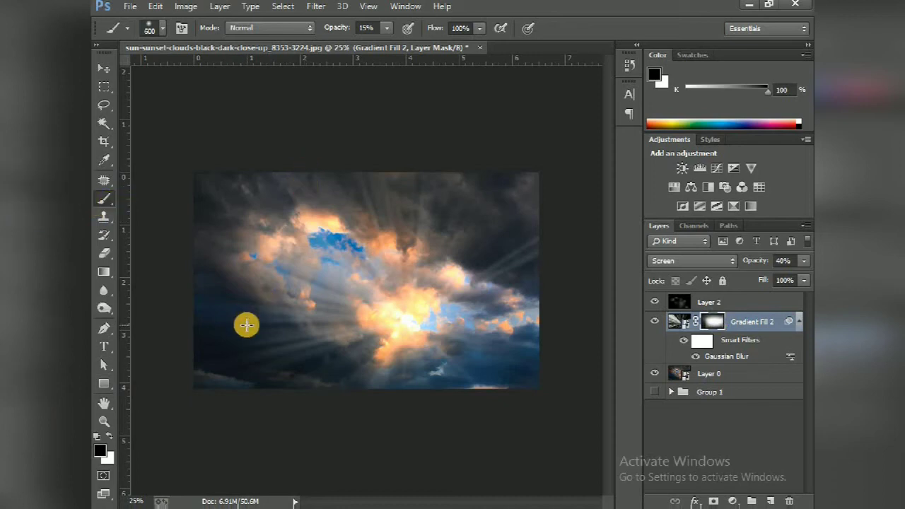
pyautogui.press(']')
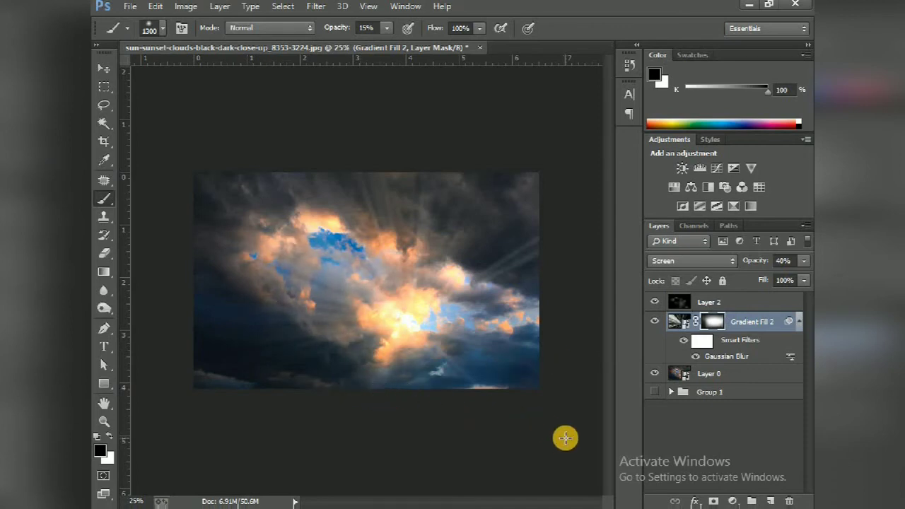
pyautogui.hotkey('ctrl', '+')
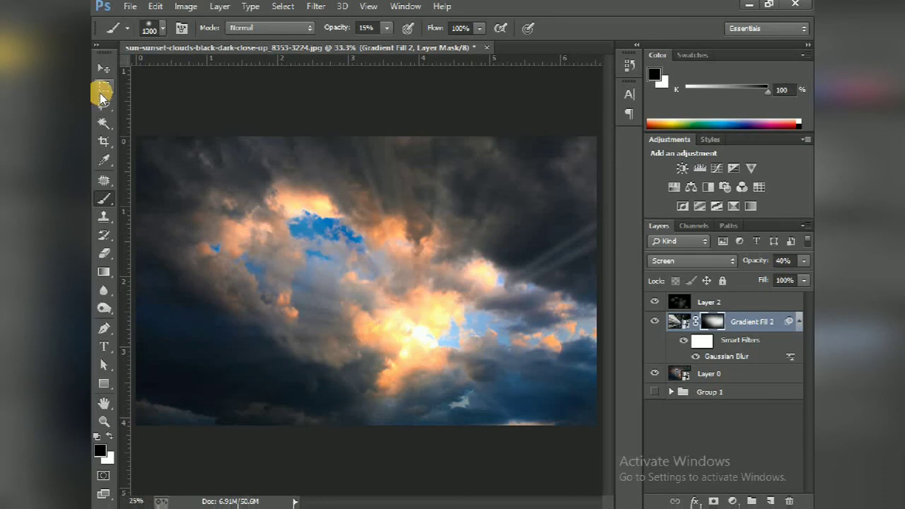
pyautogui.hotkey('ctrl', '-')
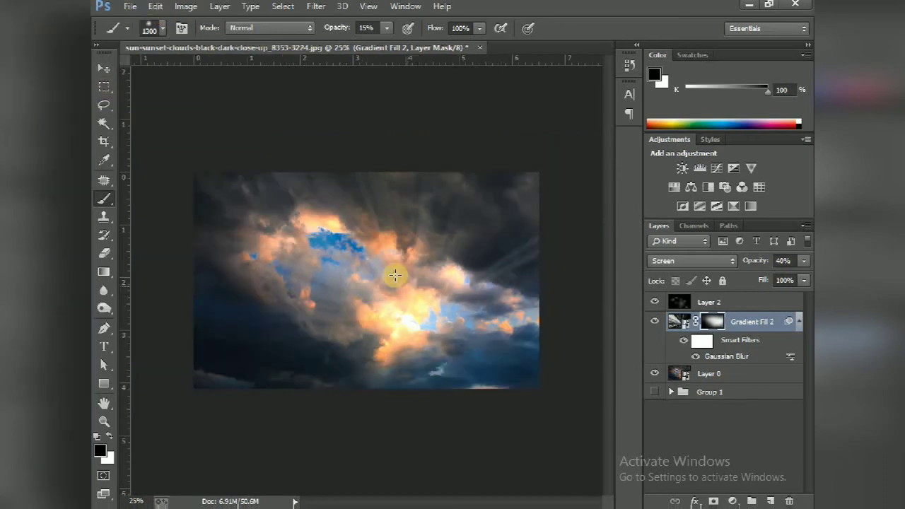
# - Place the birds image into the photo via File > Place
pyautogui.click(129, 8)
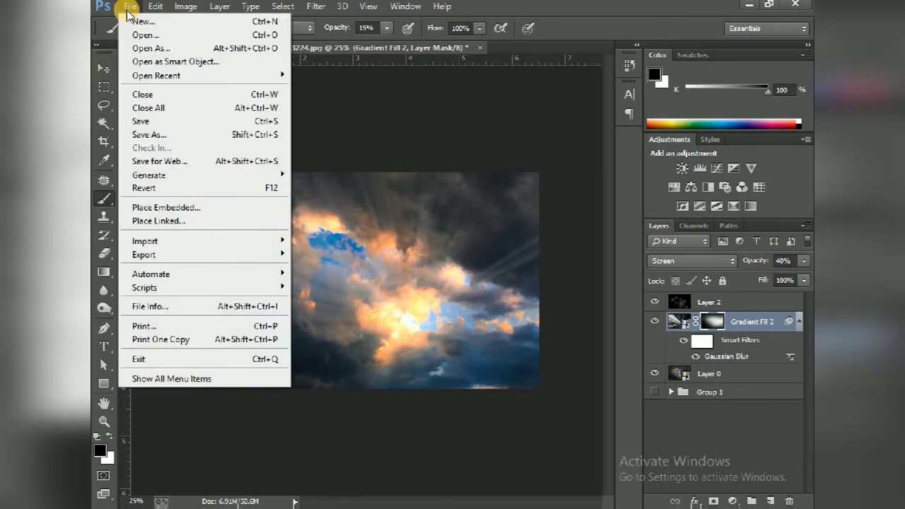
pyautogui.click(209, 209)
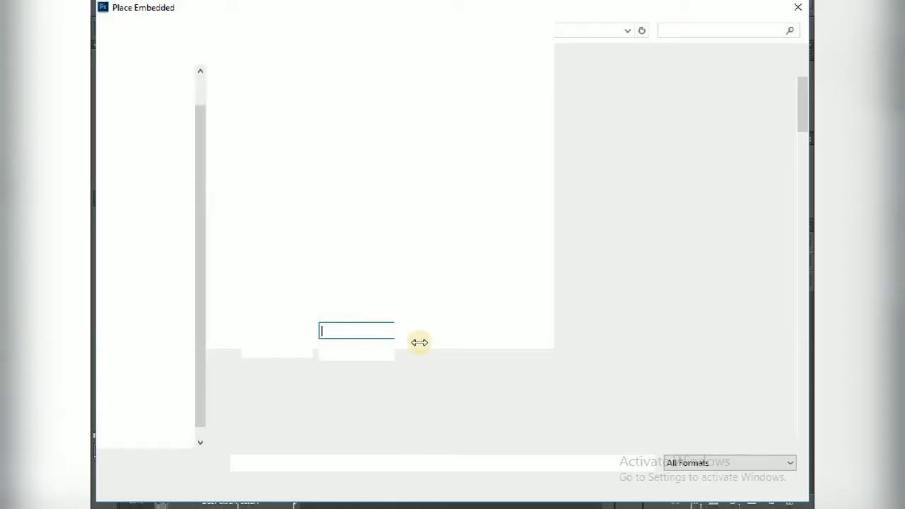
pyautogui.moveTo(802, 103); pyautogui.dragTo(806, 425)
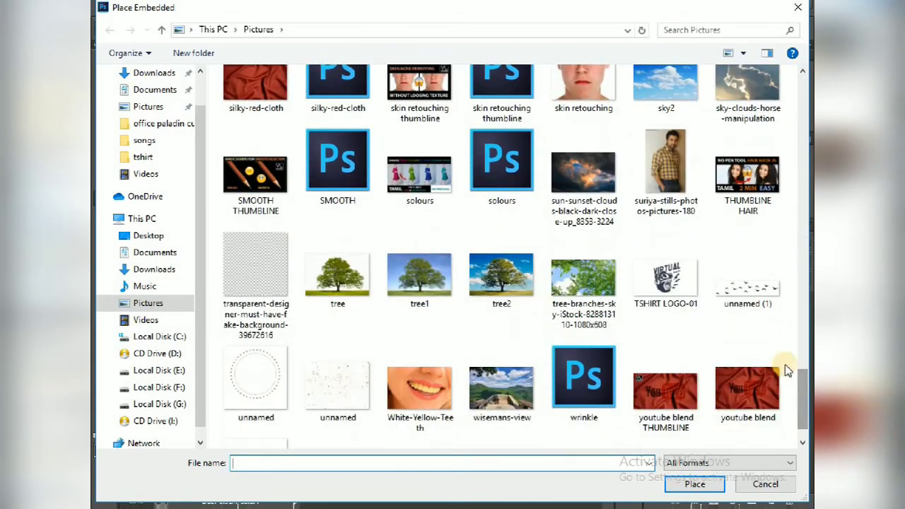
pyautogui.click(749, 283)
pyautogui.click(694, 484)
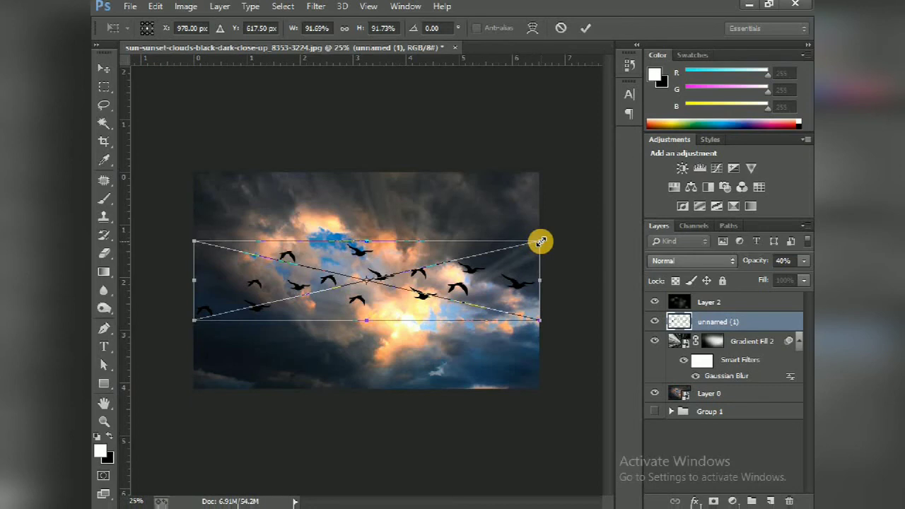
# - Scale the birds down, commit, and move them left over the bright clouds
pyautogui.moveTo(535, 245); pyautogui.dragTo(439, 318)
pyautogui.press('b')
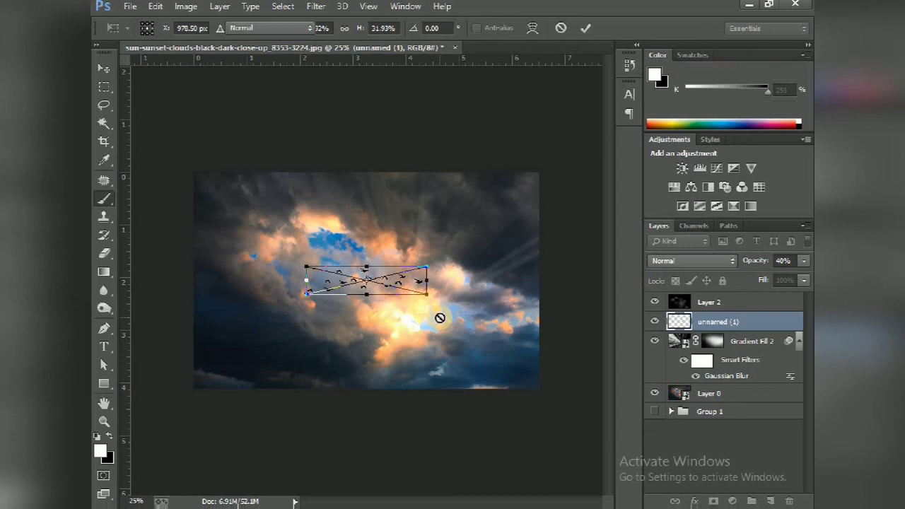
pyautogui.press('Return')
pyautogui.press('v')
pyautogui.moveTo(397, 287); pyautogui.dragTo(368, 292)
pyautogui.moveTo(368, 292); pyautogui.dragTo(361, 290)
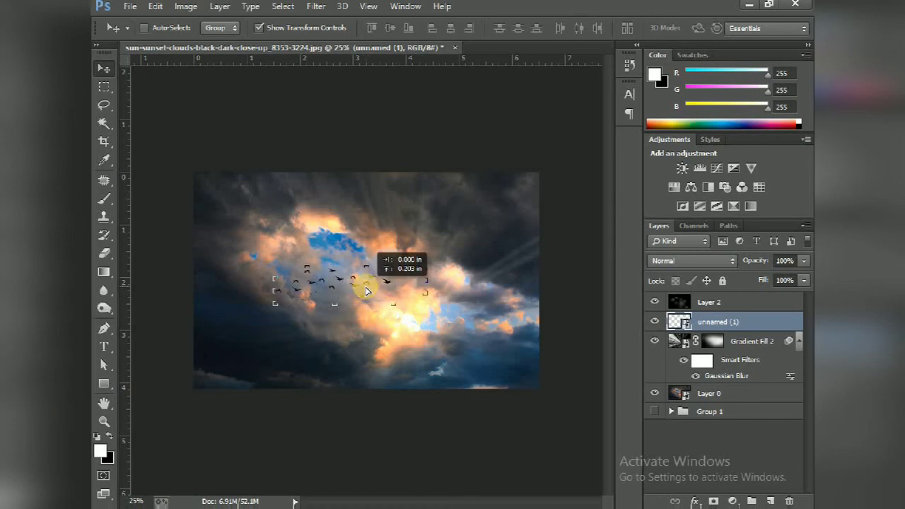
pyautogui.click(104, 87)
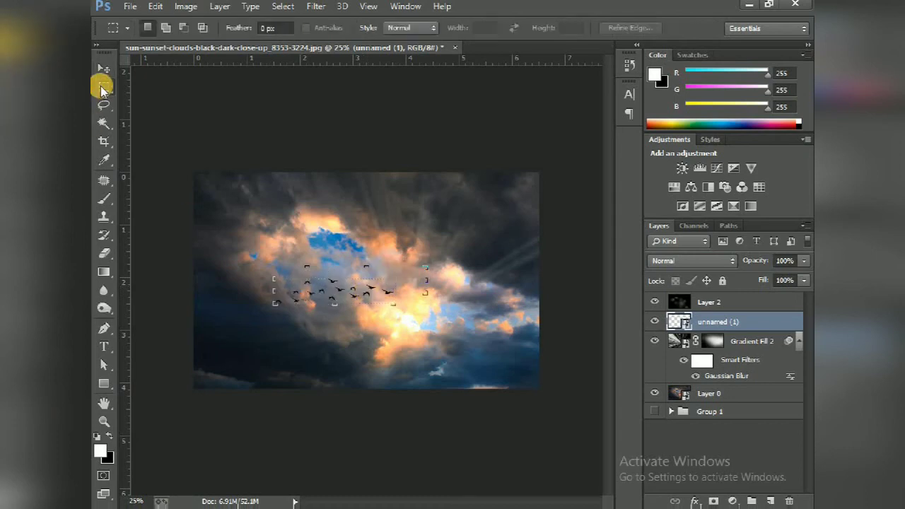
pyautogui.hotkey('ctrl', '+')
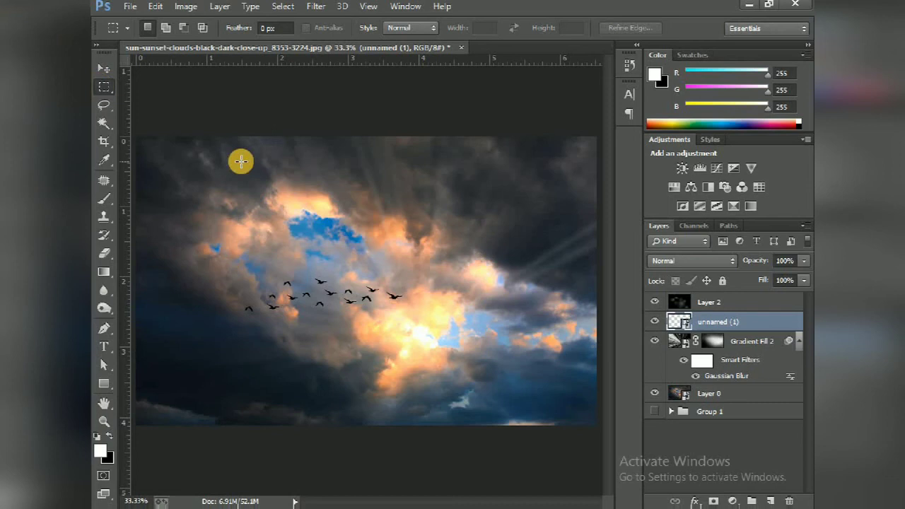
# - Apply a 2-pixel Gaussian Blur to the bird layer
pyautogui.hotkey('ctrl', '+')
pyautogui.hotkey('ctrl', '+')
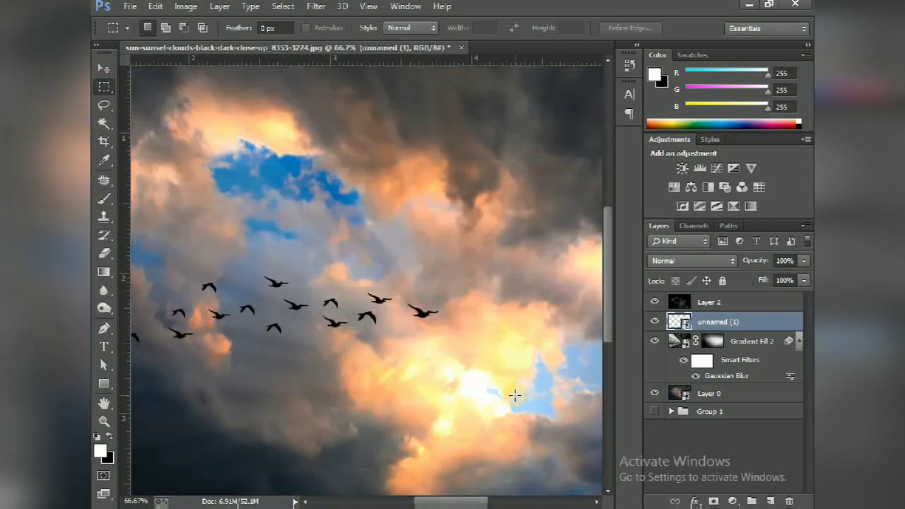
pyautogui.click(316, 6)
pyautogui.moveTo(396, 161)
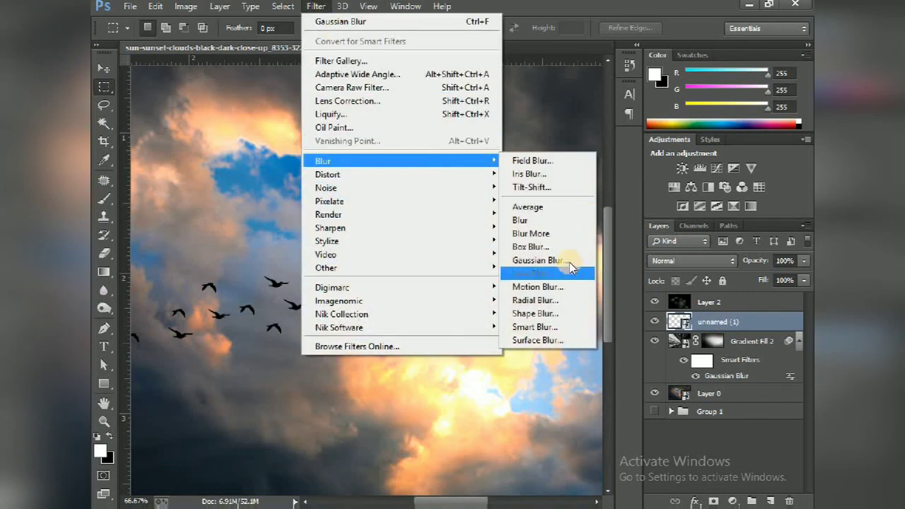
pyautogui.click(558, 260)
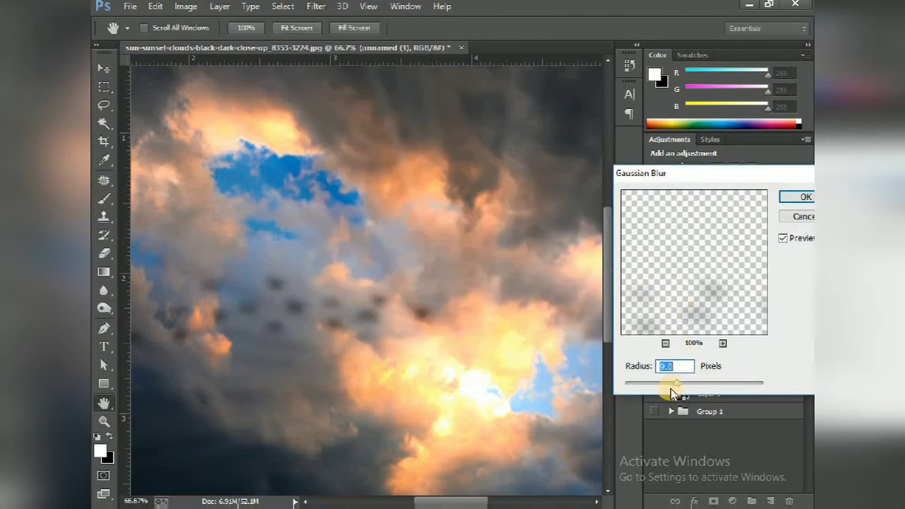
pyautogui.write('2')
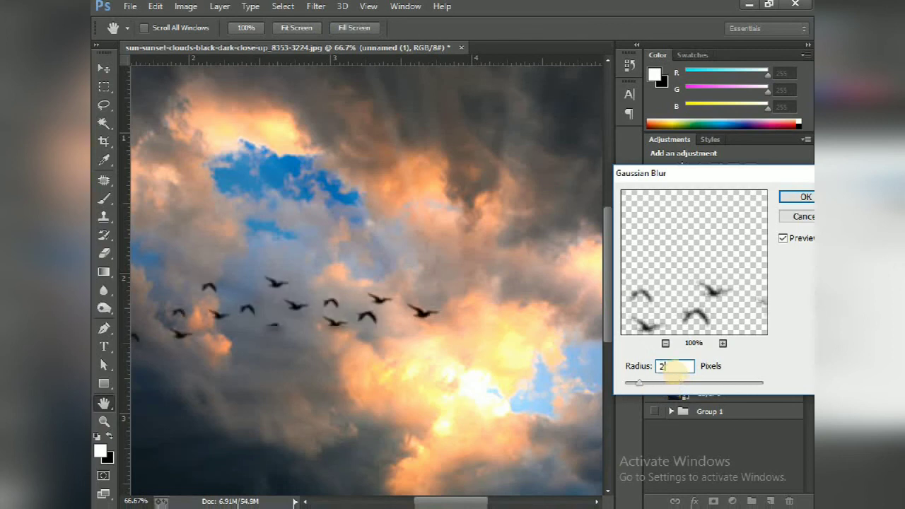
pyautogui.click(791, 199)
pyautogui.hotkey('ctrl', '-')
pyautogui.hotkey('ctrl', '-')
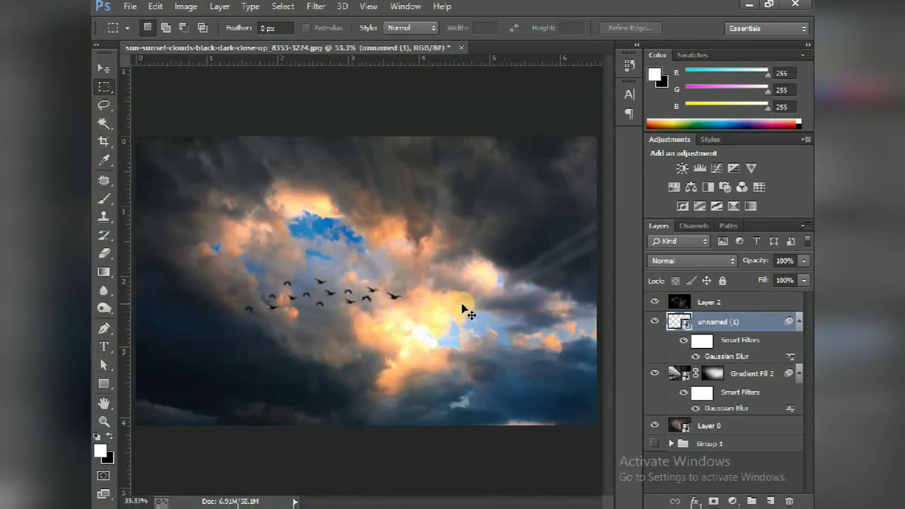
pyautogui.hotkey('ctrl', '+')
# - Set the bird layer's opacity to 70%
pyautogui.click(803, 260)
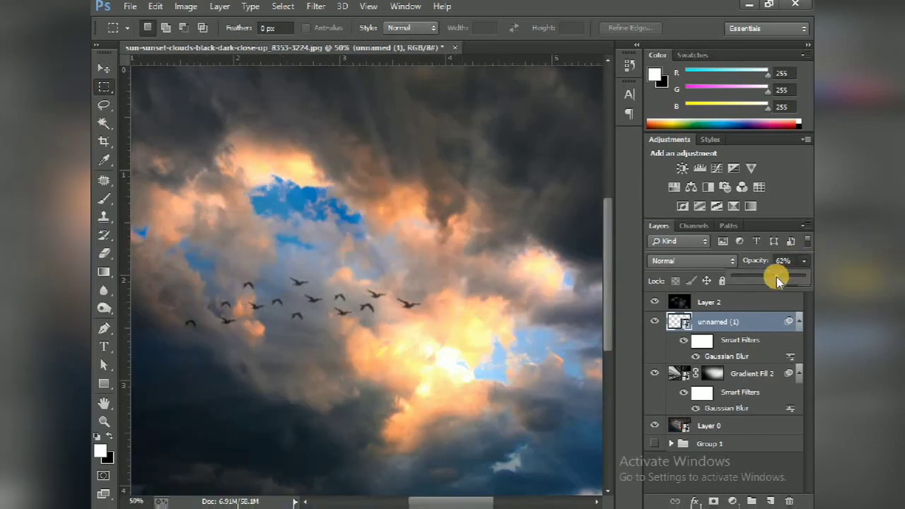
pyautogui.click(780, 263)
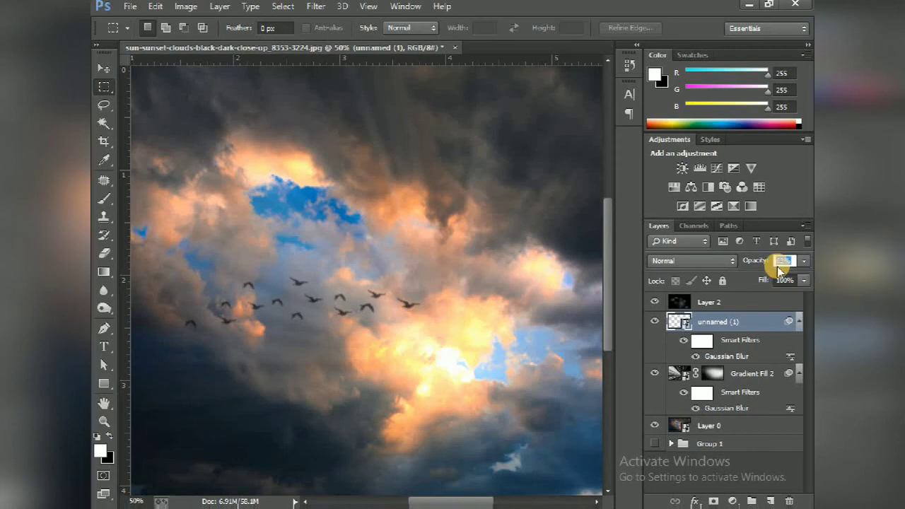
pyautogui.write('70')
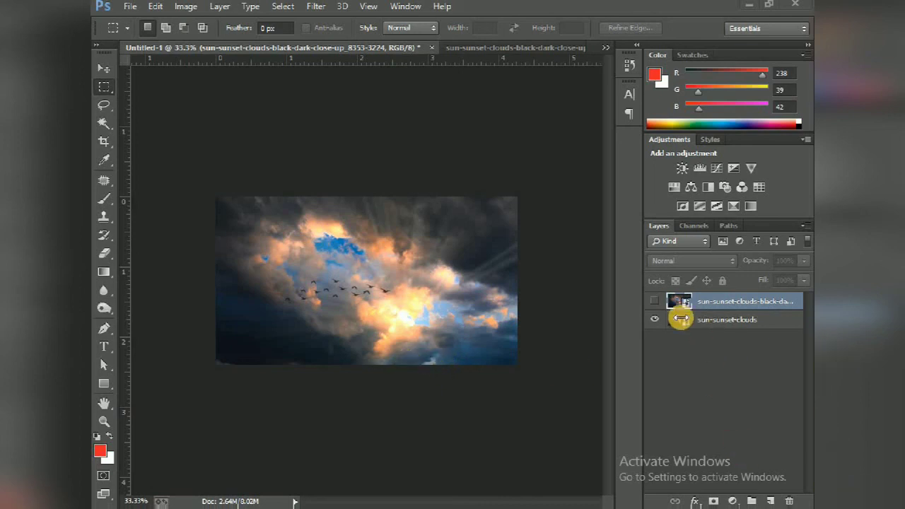
# - Hide the top clouds layer copy in Untitled-1
pyautogui.click(653, 302)
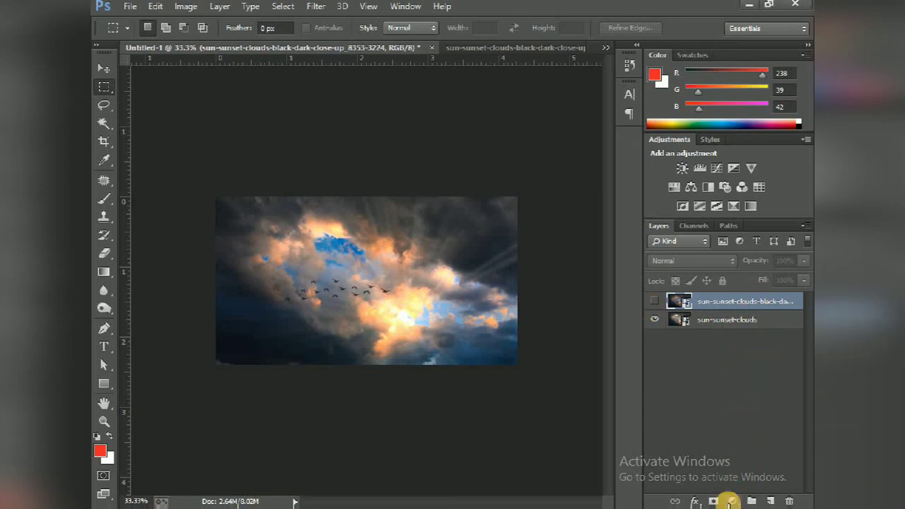
# - Add a Color Lookup adjustment layer using the Crisp_Warm.look 3DLUT preset
pyautogui.click(732, 501)
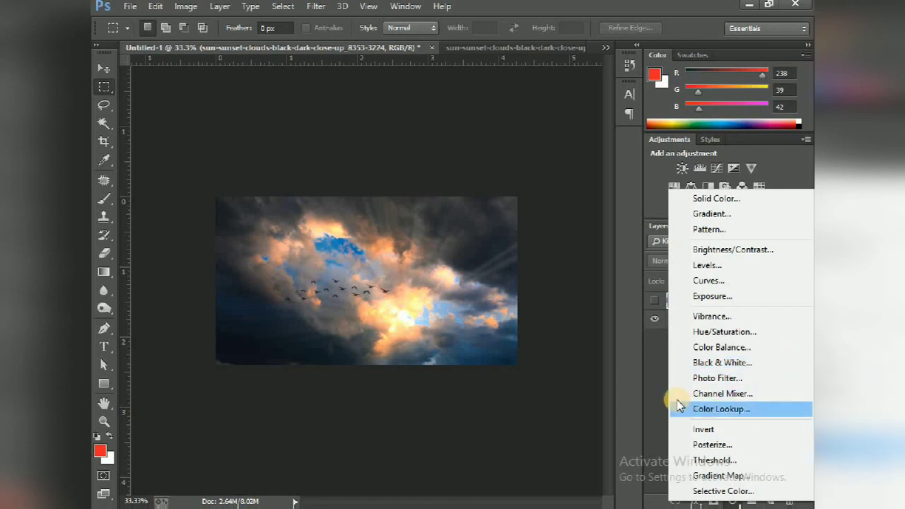
pyautogui.click(762, 410)
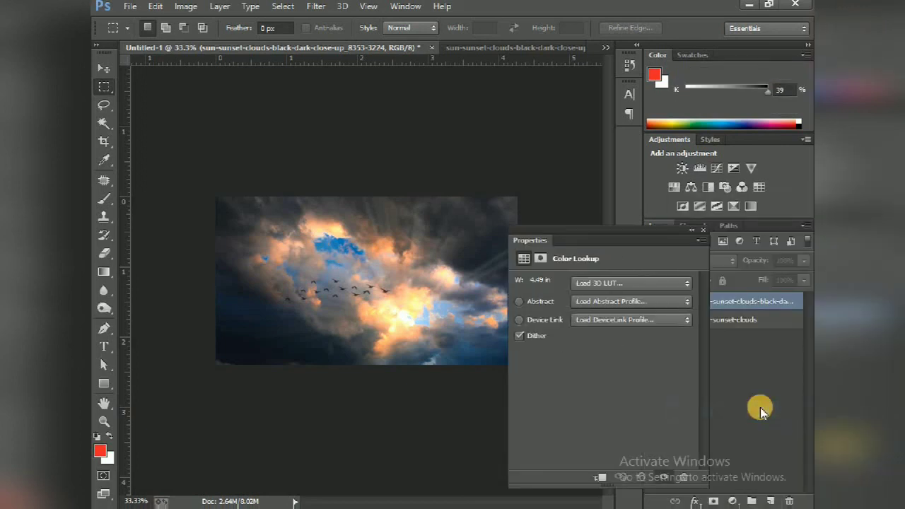
pyautogui.click(631, 284)
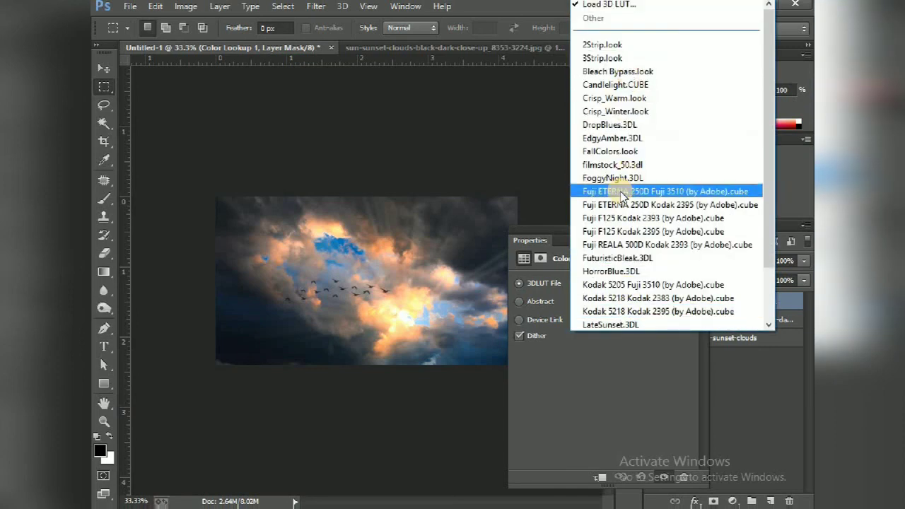
pyautogui.click(637, 99)
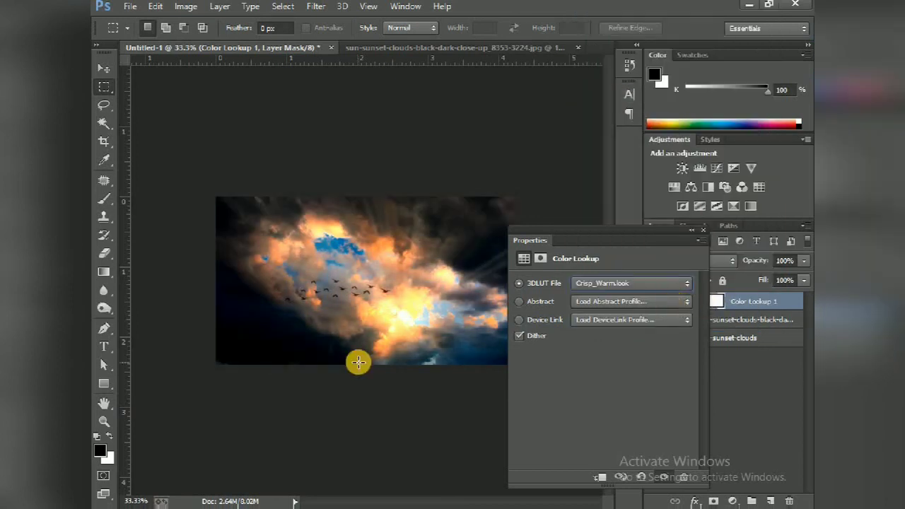
pyautogui.click(702, 231)
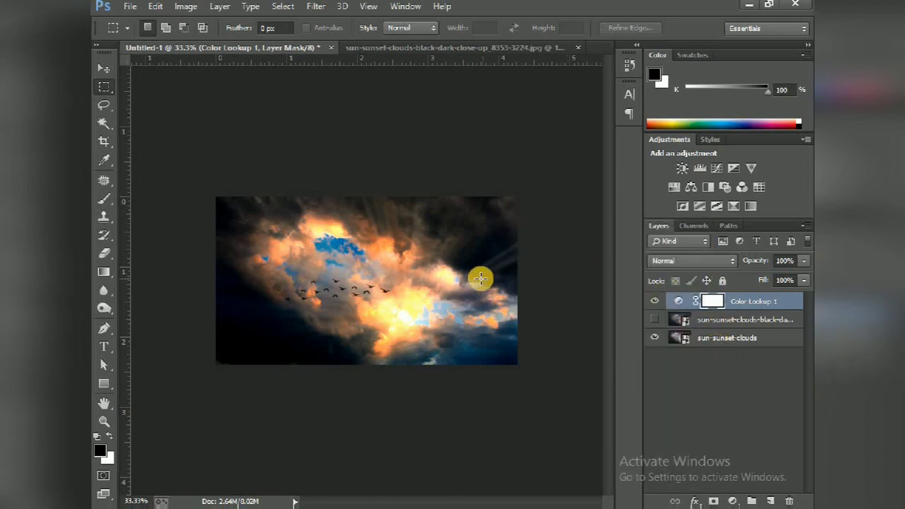
pyautogui.keyDown('alt'); pyautogui.click(654, 321); pyautogui.keyUp('alt')
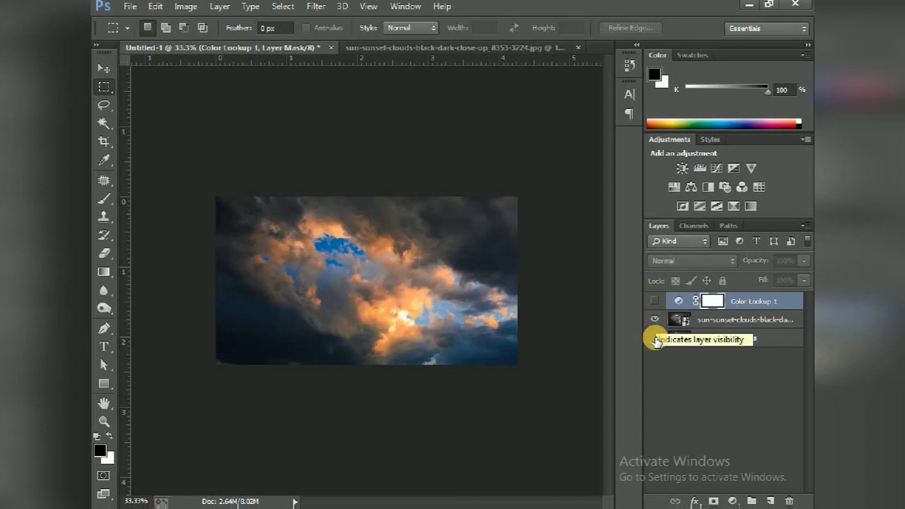
pyautogui.click(655, 340)
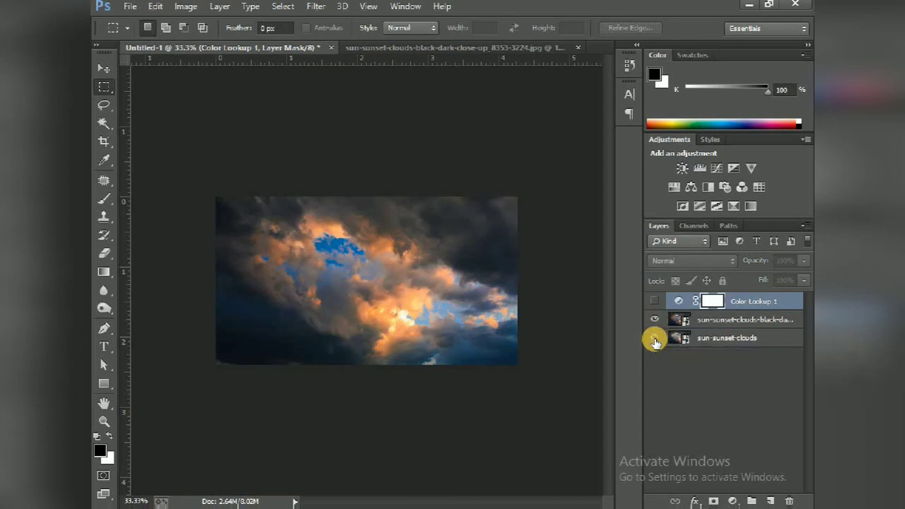
pyautogui.click(655, 321)
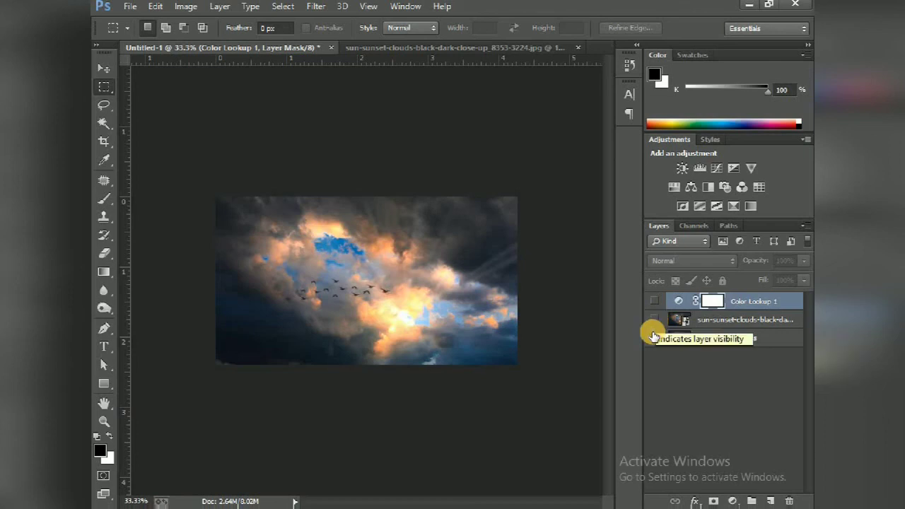
pyautogui.moveTo(655, 322); pyautogui.dragTo(655, 303)
pyautogui.click(656, 304)
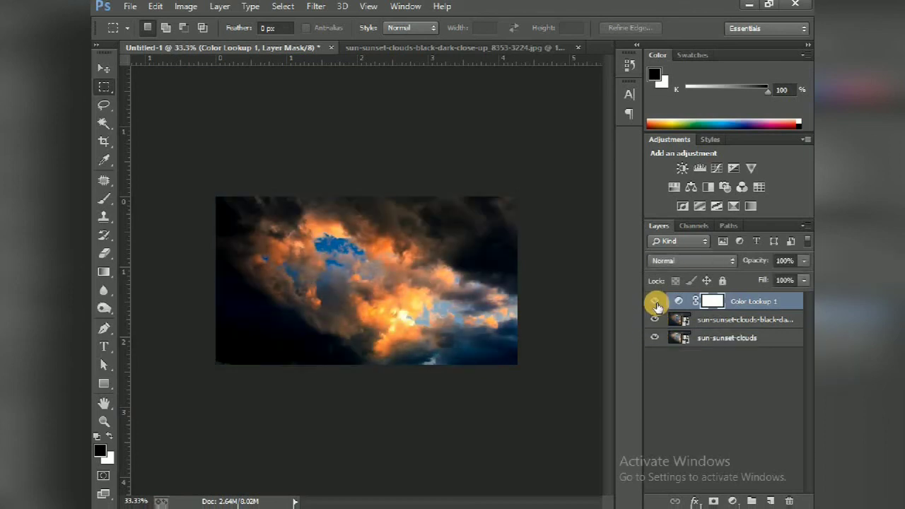
pyautogui.click(655, 337)
pyautogui.click(655, 319)
pyautogui.click(654, 338)
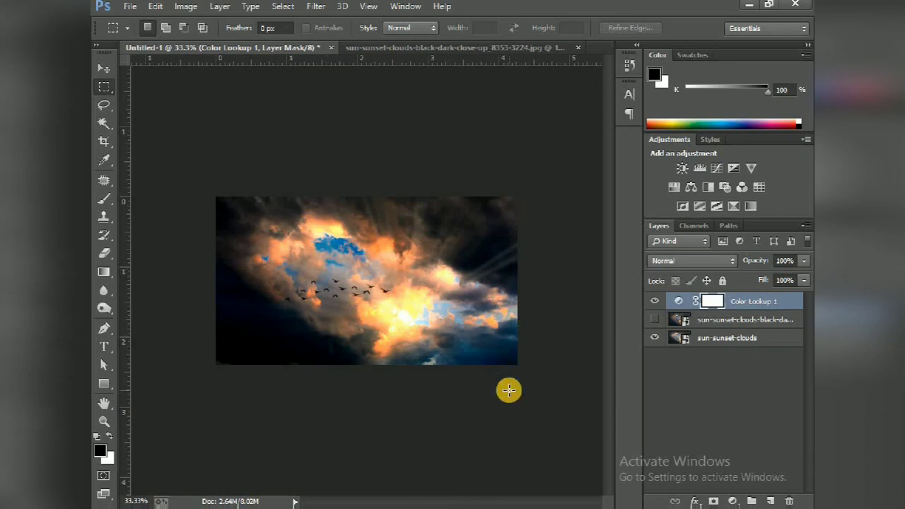